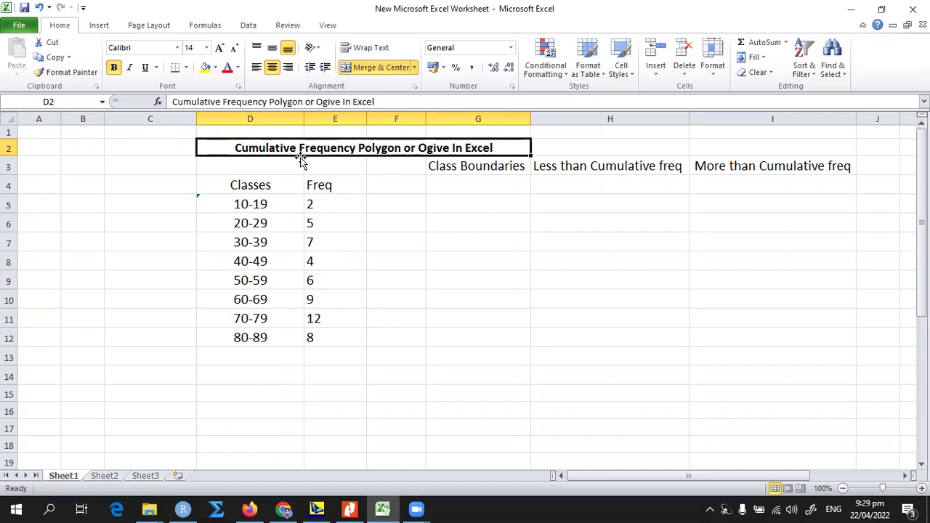
# Examine the class boundary and cumulative frequency headings alongside the first class interval in D5
pyautogui.click(586, 179)
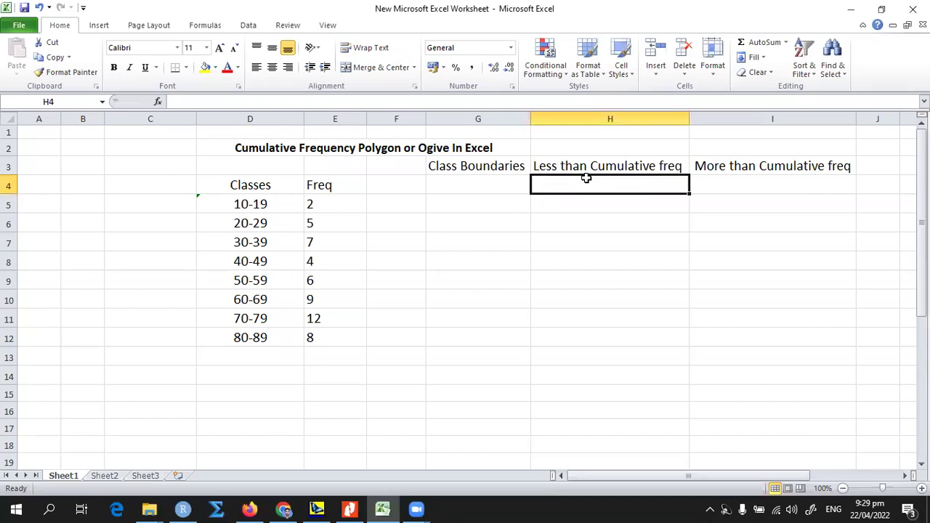
pyautogui.click(721, 179)
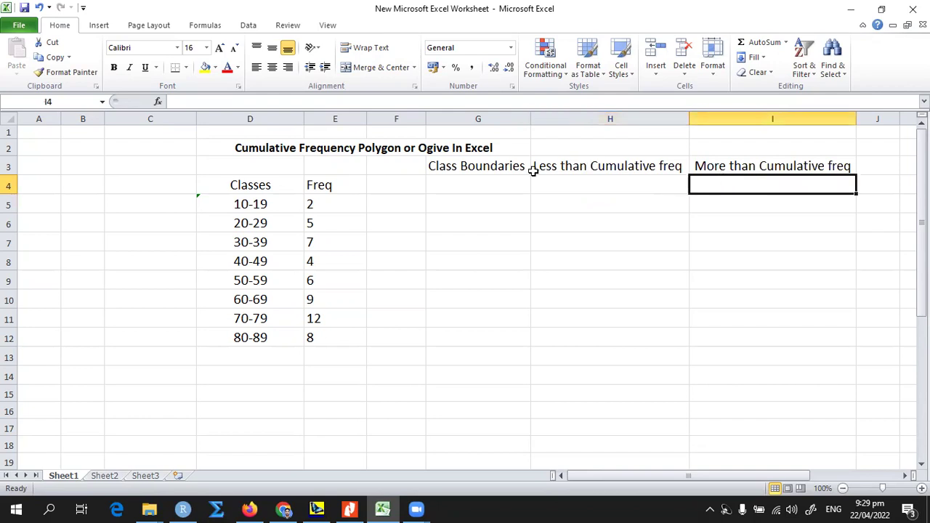
pyautogui.click(504, 178)
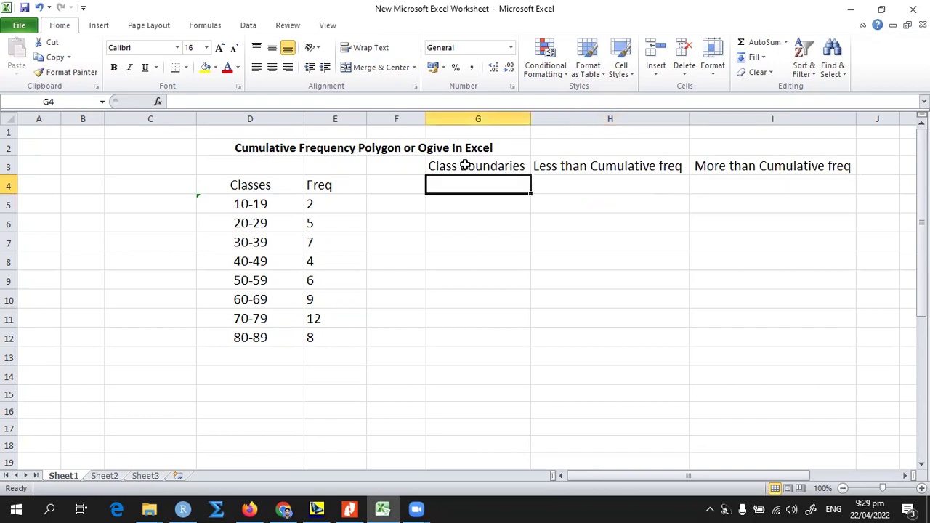
pyautogui.click(465, 166)
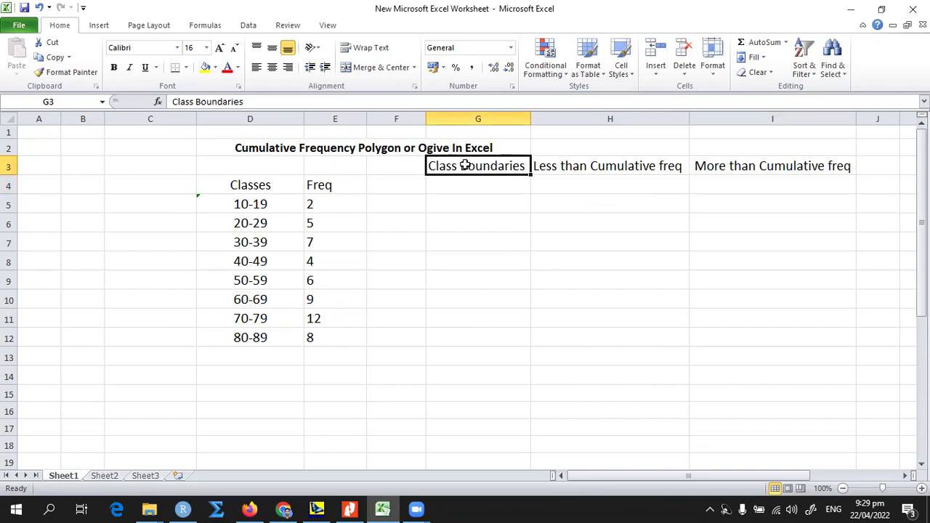
pyautogui.click(470, 184)
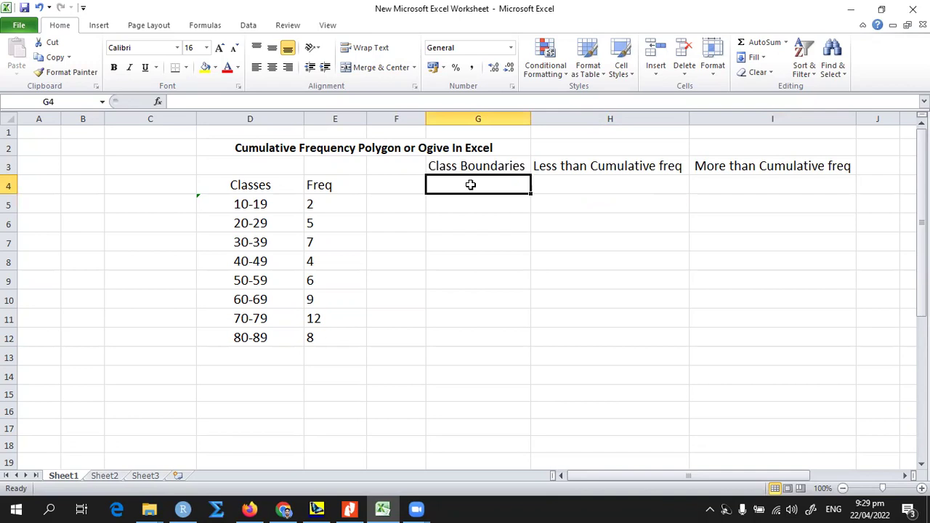
pyautogui.click(248, 203)
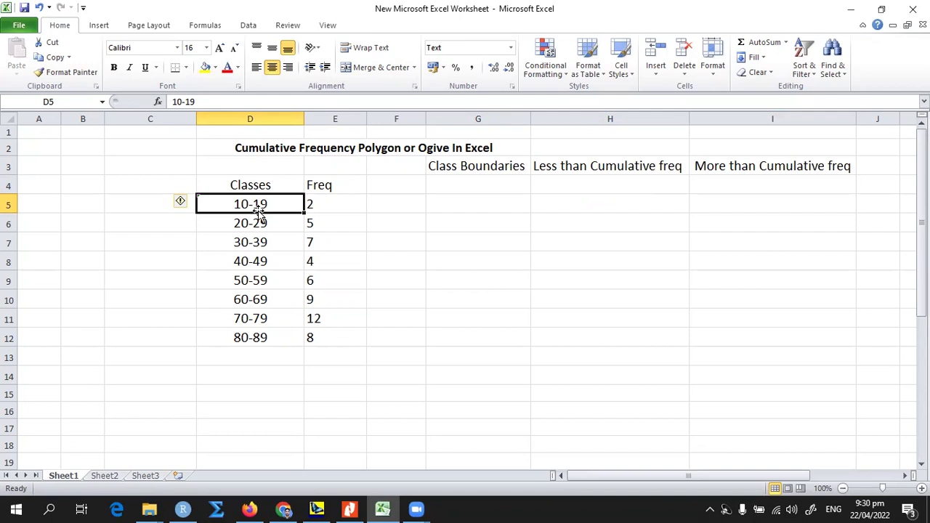
pyautogui.click(456, 185)
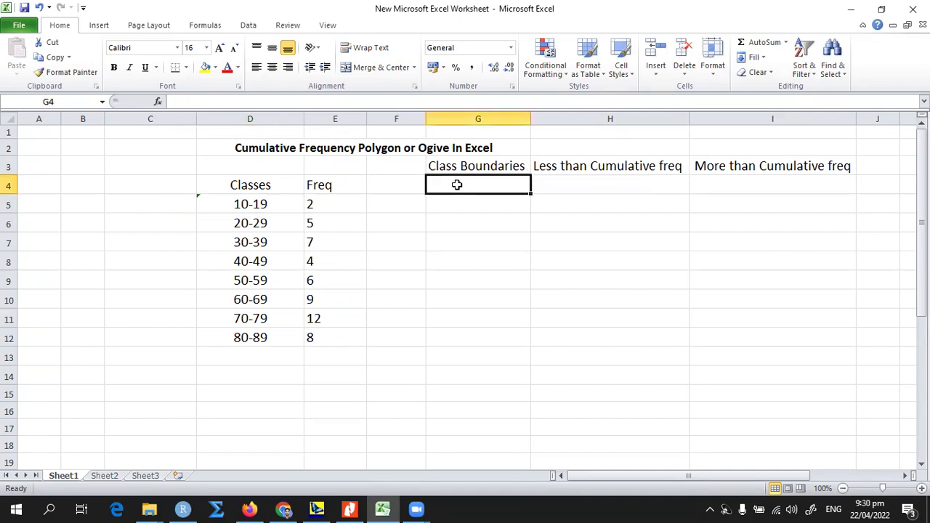
pyautogui.click(267, 204)
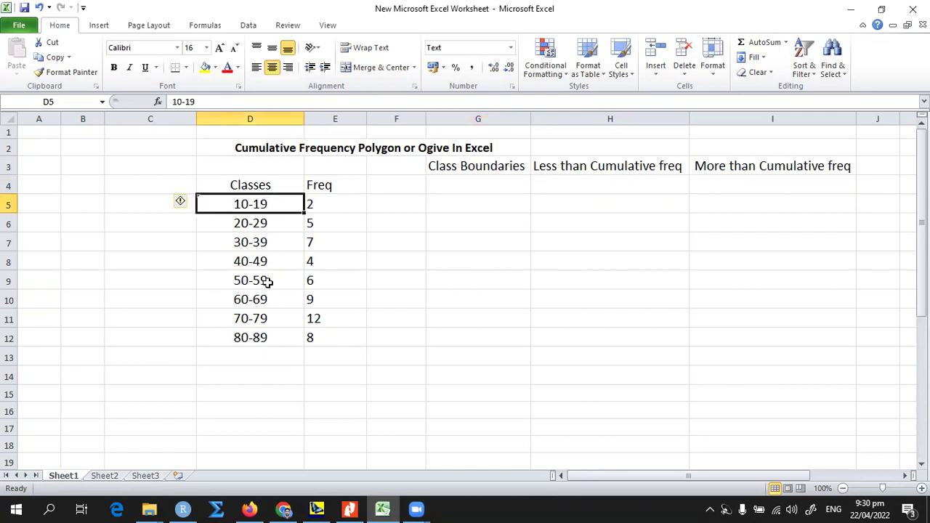
# Enter the class boundaries 9.5, 19.5, 29.5, 39.5 and 49.5 in cells G4 to G8
pyautogui.click(478, 184)
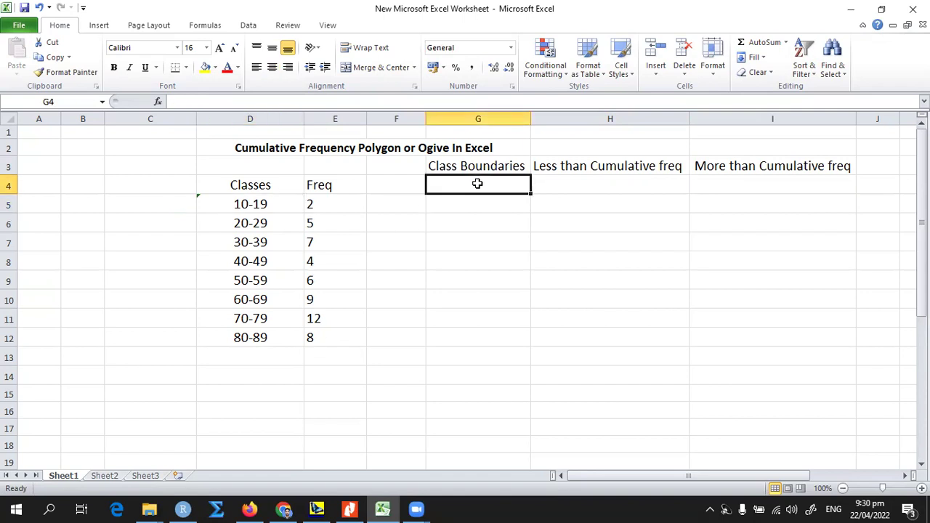
pyautogui.write('9.5')
pyautogui.press('Return')
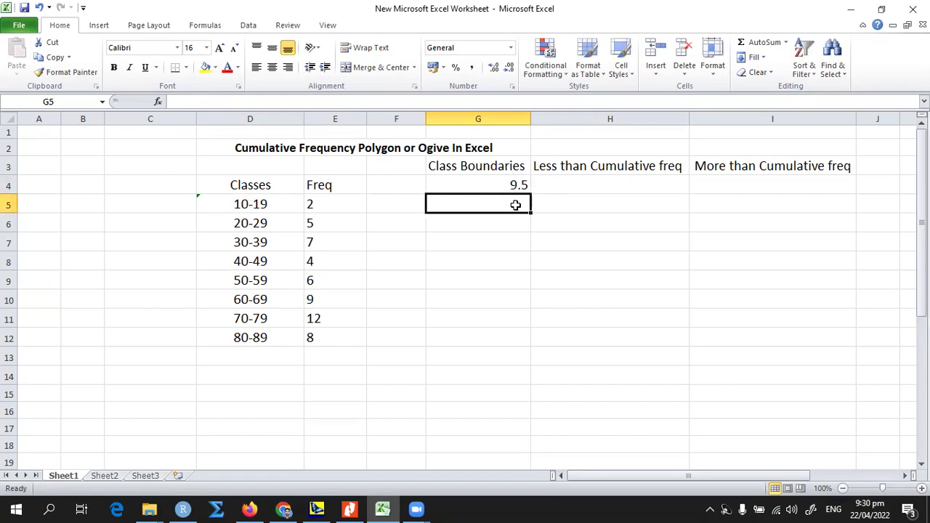
pyautogui.write('19.5')
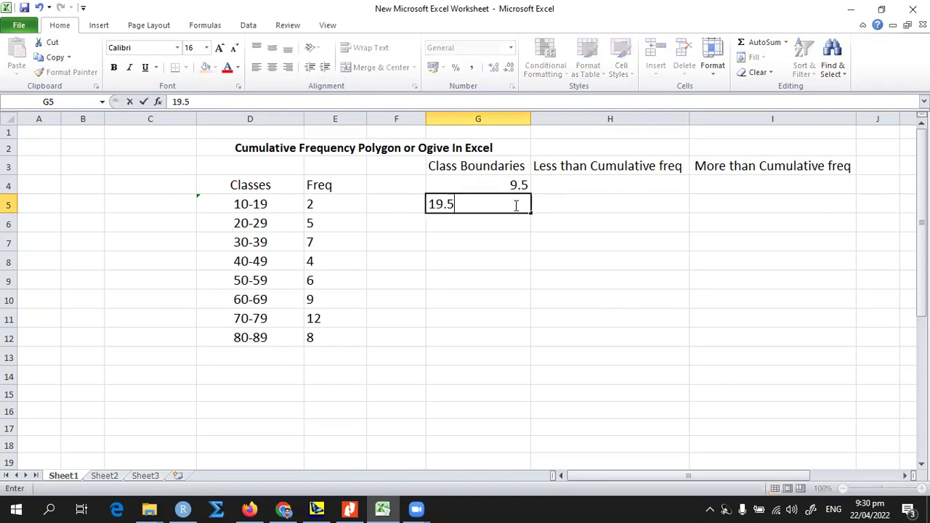
pyautogui.press('Return')
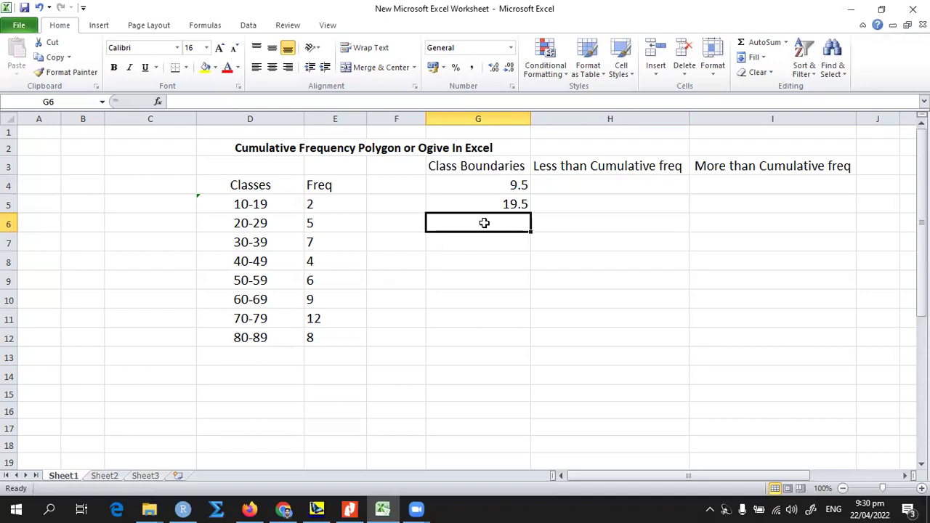
pyautogui.write('29.5')
pyautogui.press('Return')
pyautogui.write('39.5')
pyautogui.press('Return')
pyautogui.write('49.5')
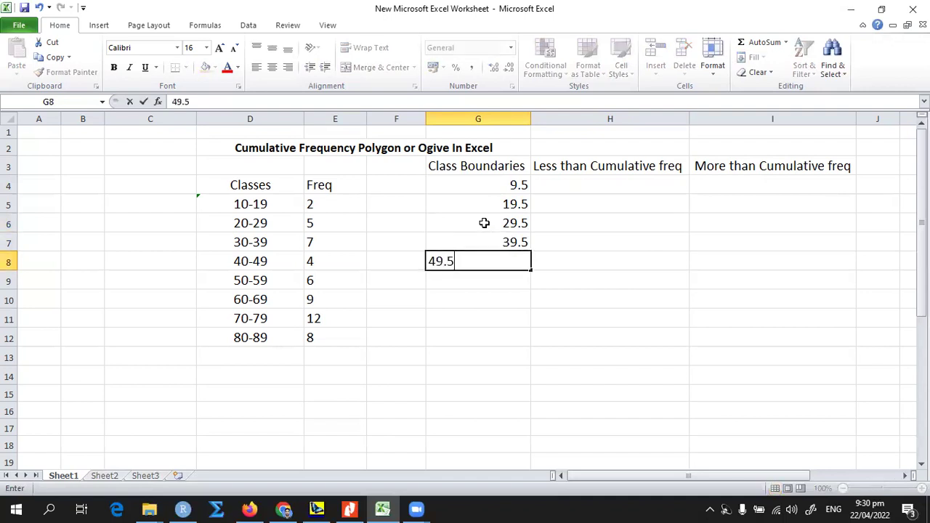
pyautogui.press('Return')
# Continue the class boundaries with 59.5, 69.5, 79.5 and 89.5 in cells G9 to G12
pyautogui.write('59')
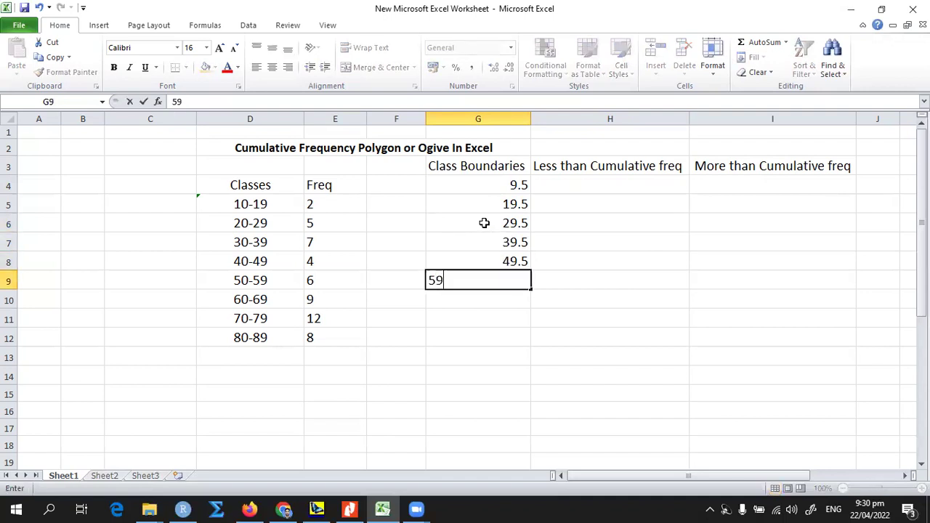
pyautogui.press('Return')
pyautogui.write('69.5')
pyautogui.press('Return')
pyautogui.write('79.5')
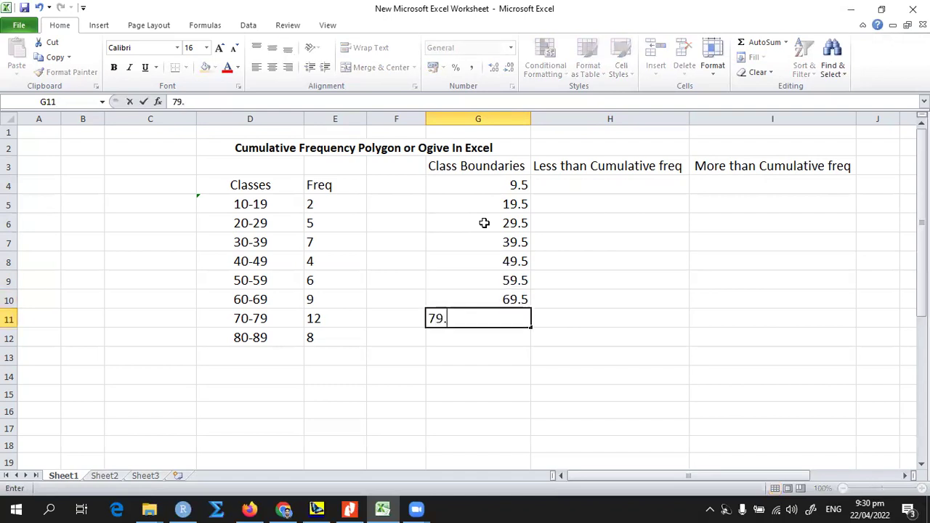
pyautogui.press('Return')
pyautogui.write('89.5')
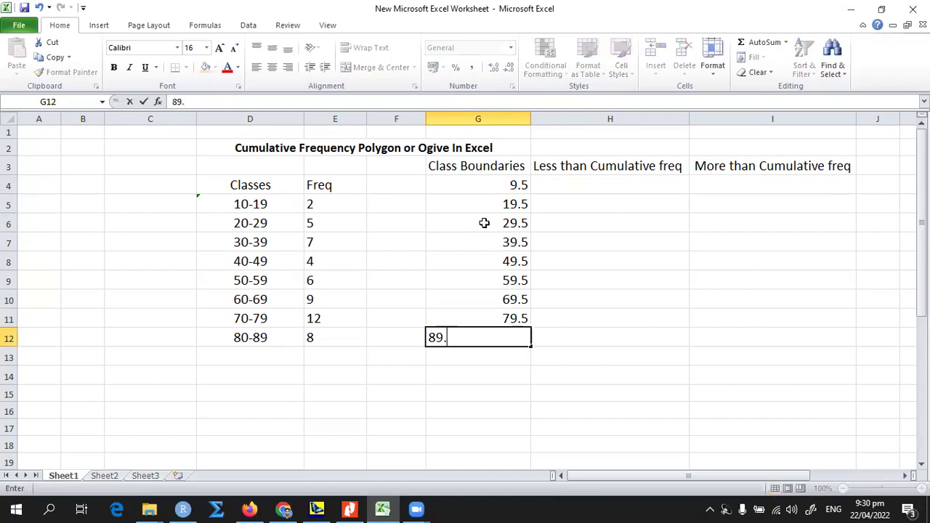
pyautogui.press('Return')
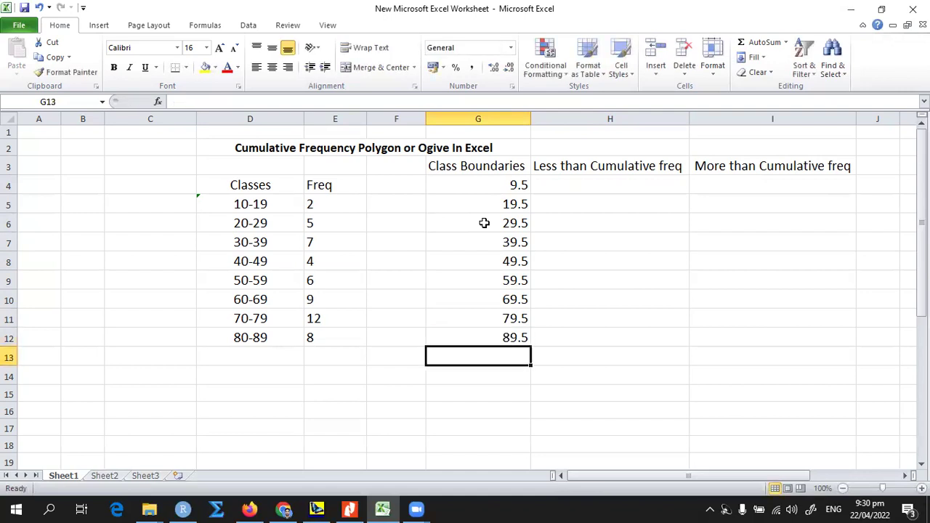
pyautogui.click(590, 173)
pyautogui.click(610, 181)
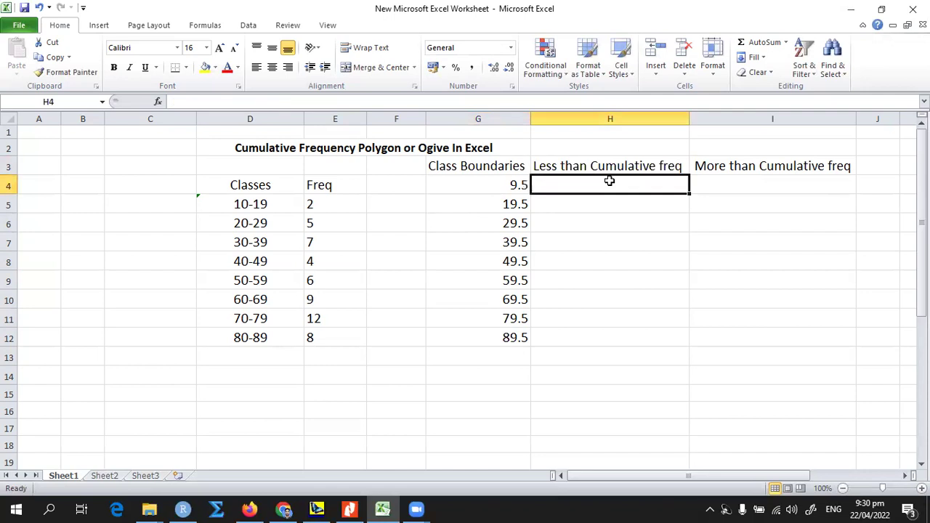
pyautogui.click(568, 171)
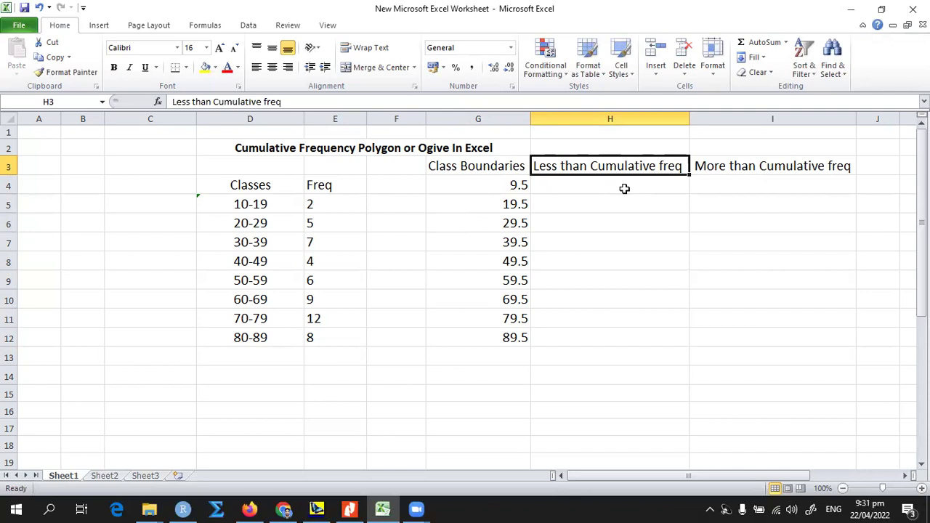
pyautogui.click(714, 166)
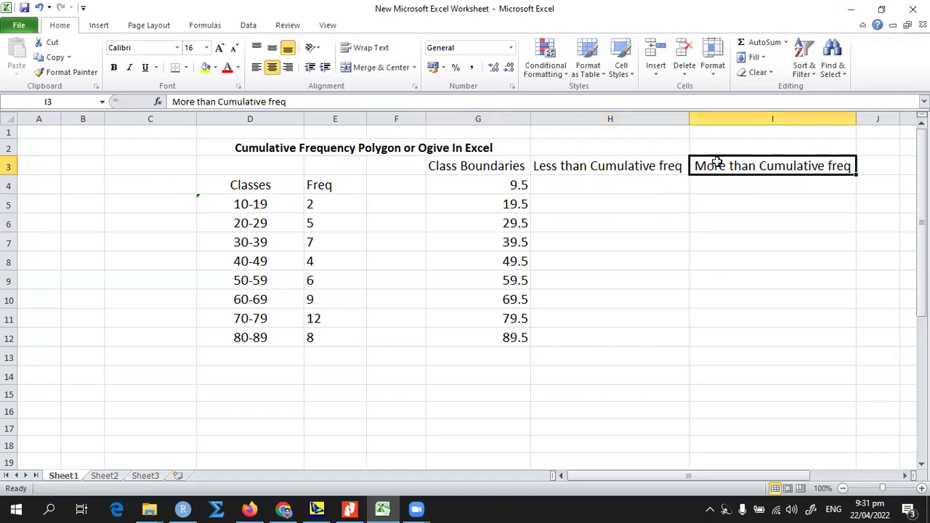
# Try starting the less than cumulative frequencies with the formula =E5 in cell H4
pyautogui.click(642, 186)
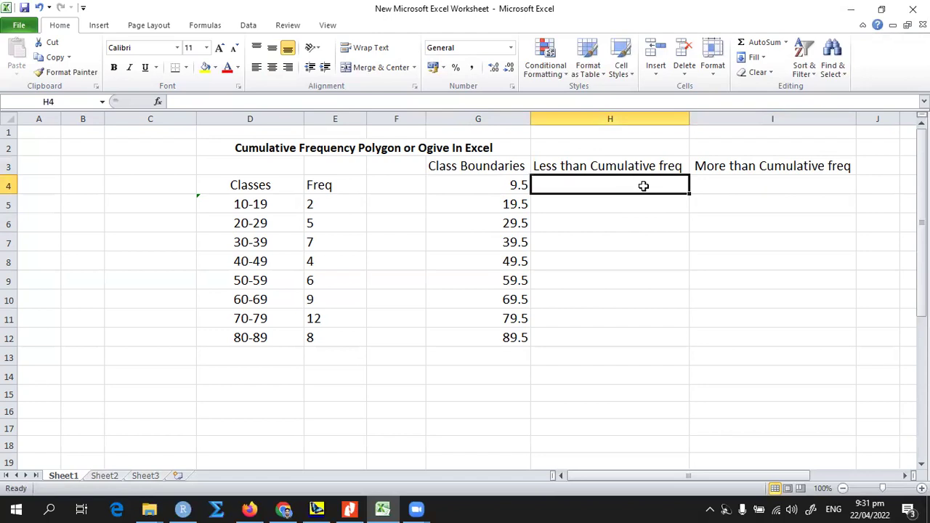
pyautogui.write('=')
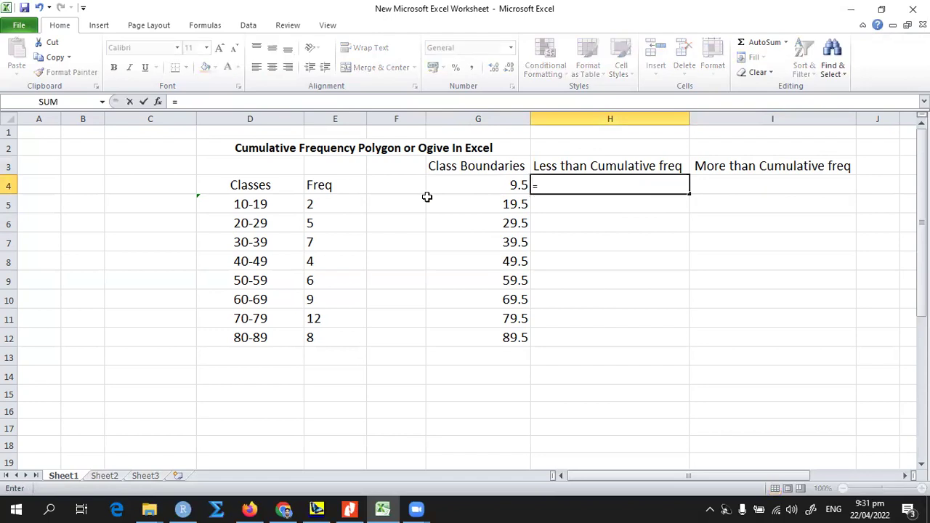
pyautogui.click(328, 205)
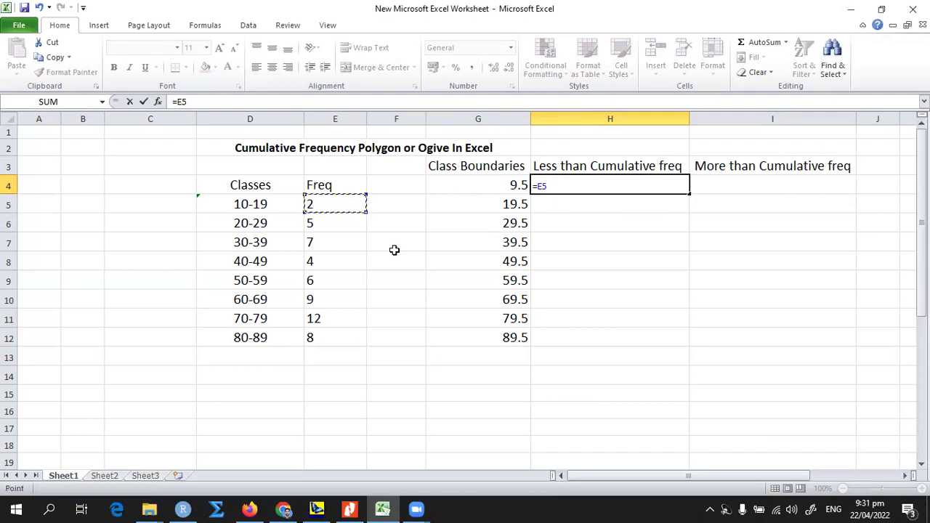
pyautogui.press('Return')
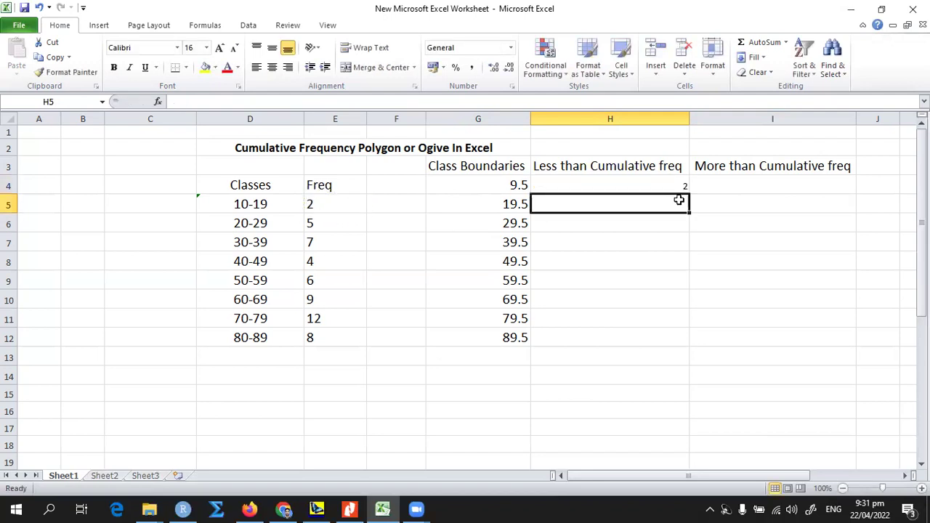
# Try accumulating the frequencies with =H4+E6 in cell H5 and fill the formula down through H12
pyautogui.write('=')
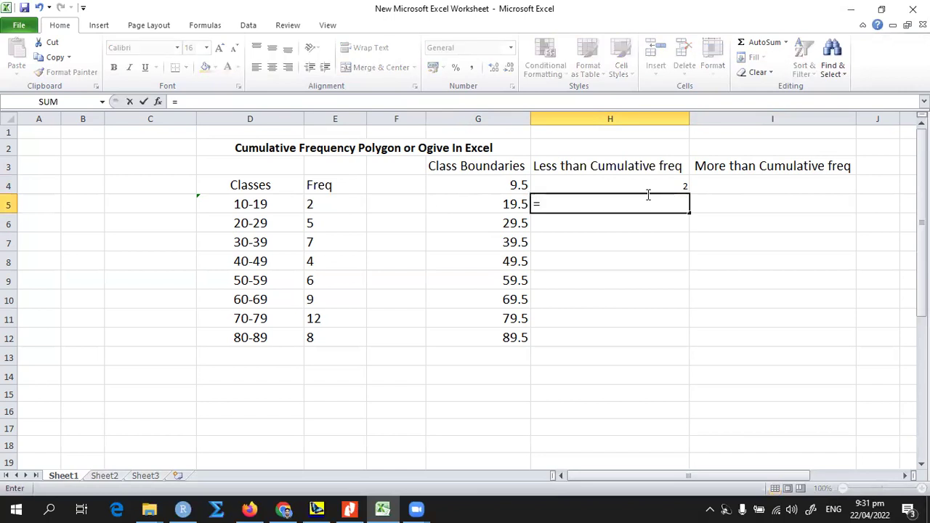
pyautogui.click(661, 186)
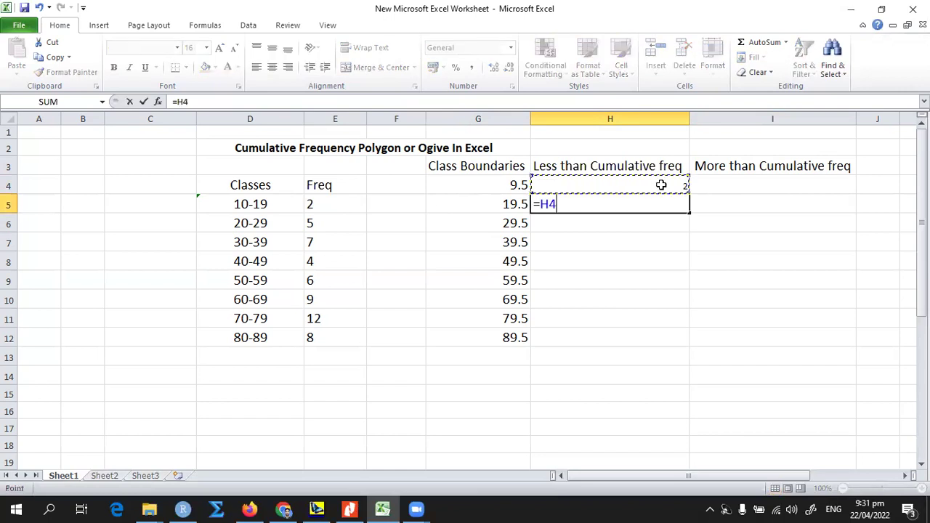
pyautogui.write('+')
pyautogui.click(319, 223)
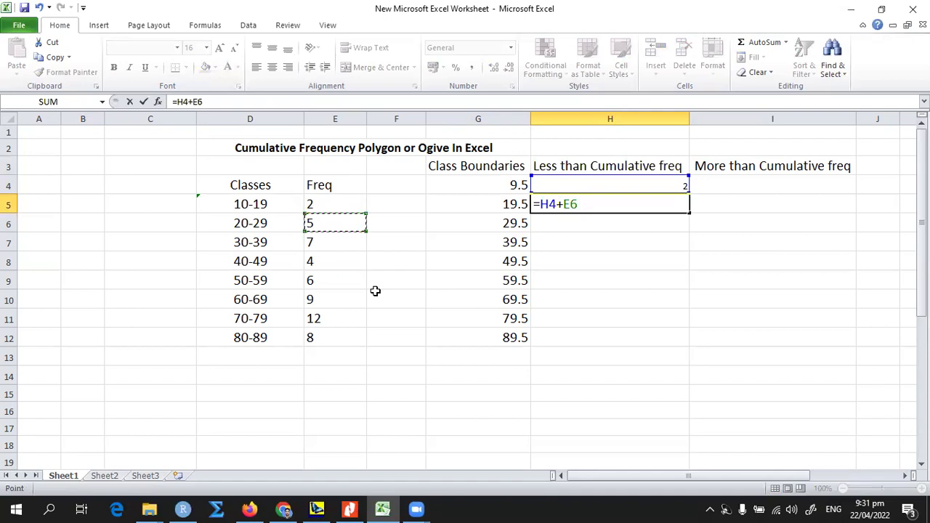
pyautogui.press('Return')
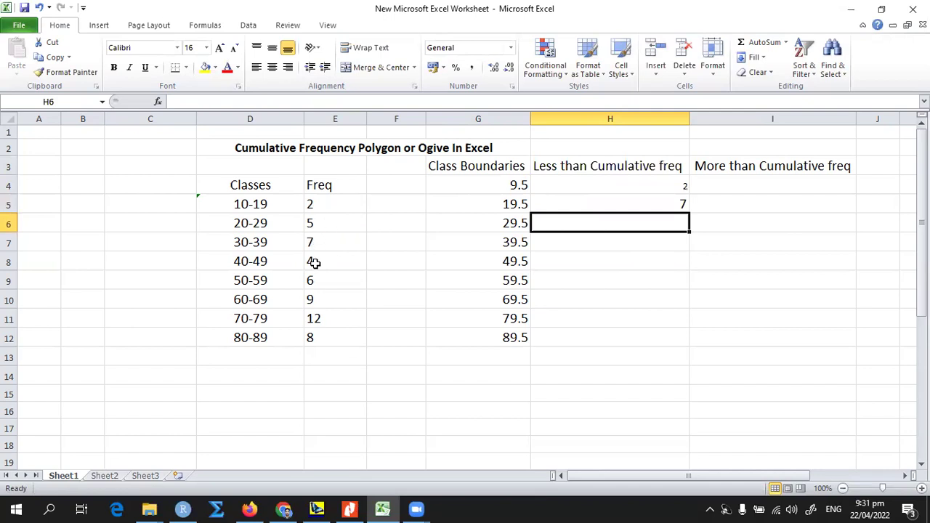
pyautogui.click(672, 197)
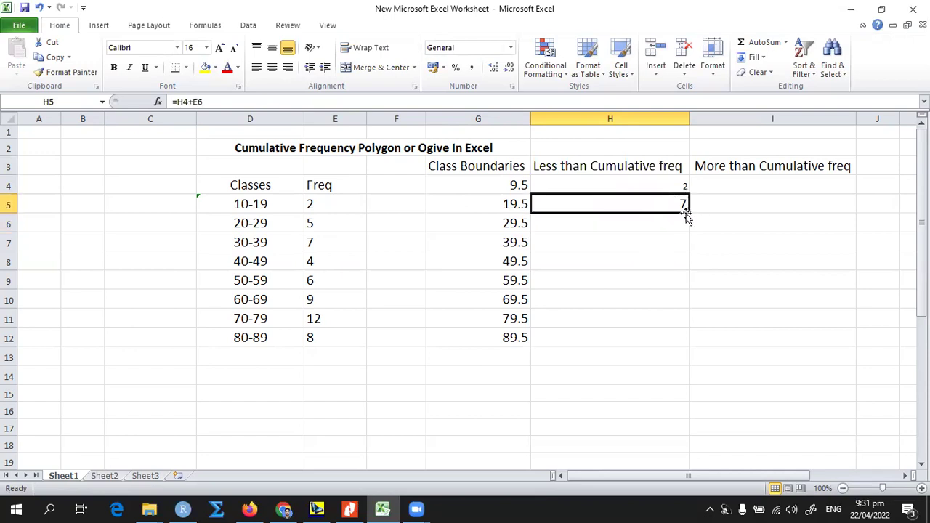
pyautogui.moveTo(687, 211); pyautogui.dragTo(697, 356)
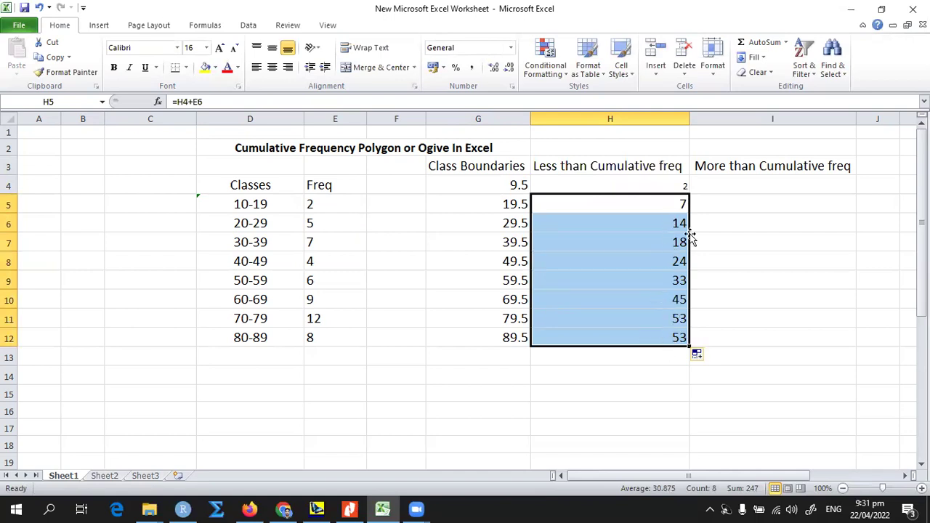
# Clear the less than cumulative frequency formulas from cells H4 to H12
pyautogui.click(670, 266)
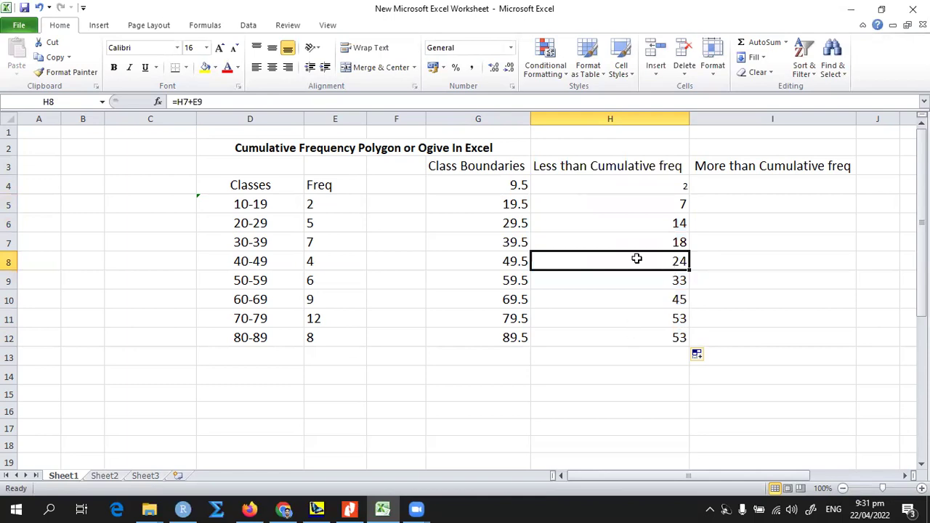
pyautogui.click(646, 183)
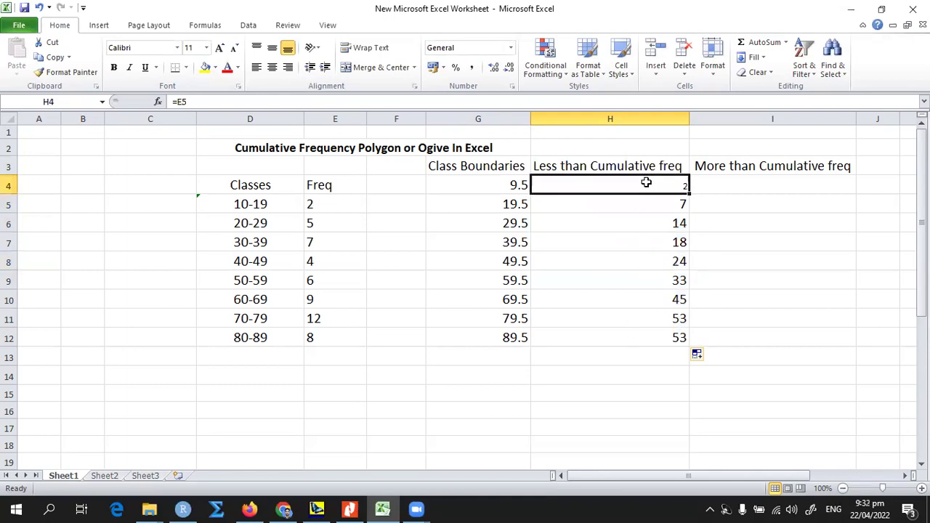
pyautogui.hotkey('shift', 'Down')
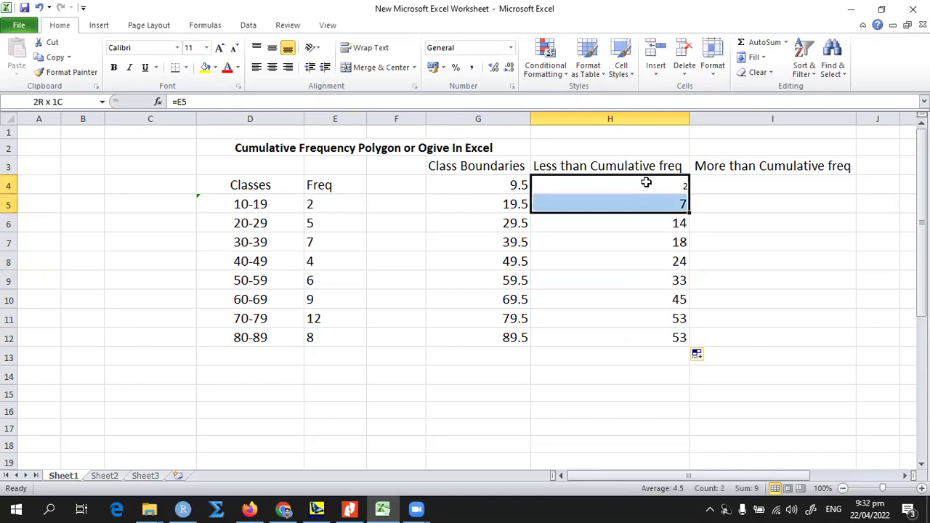
pyautogui.hotkey('shift', 'Down')
pyautogui.hotkey('shift', 'Down')
pyautogui.hotkey('shift', 'Down')
pyautogui.hotkey('shift', 'Down')
pyautogui.hotkey('shift', 'Down')
pyautogui.hotkey('shift', 'Down')
pyautogui.hotkey('shift', 'Down')
pyautogui.press('Delete')
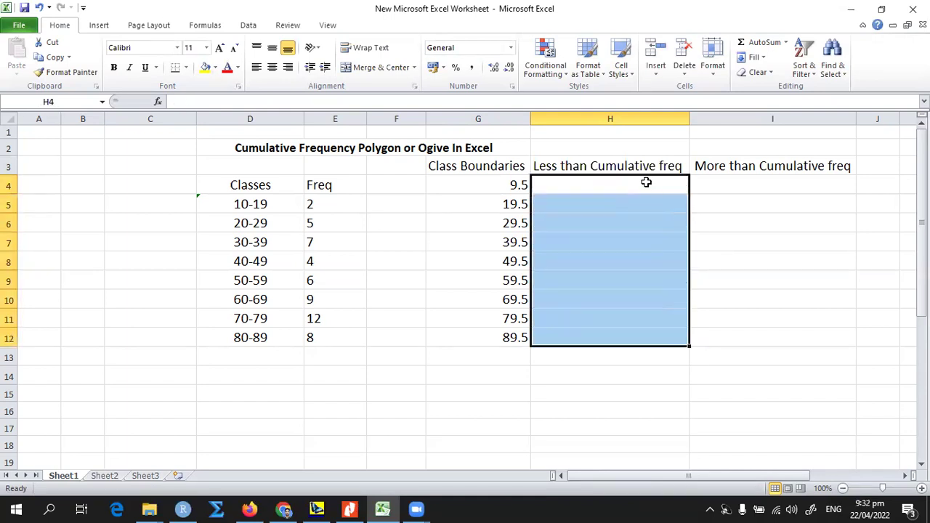
pyautogui.click(670, 184)
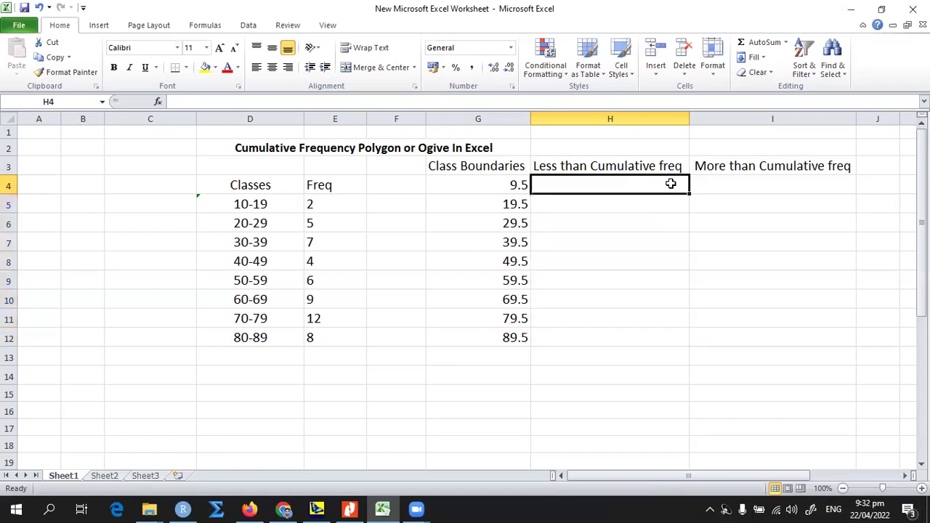
# Enter 0 as the first less than cumulative frequency in cell H4
pyautogui.write('0')
pyautogui.press('Return')
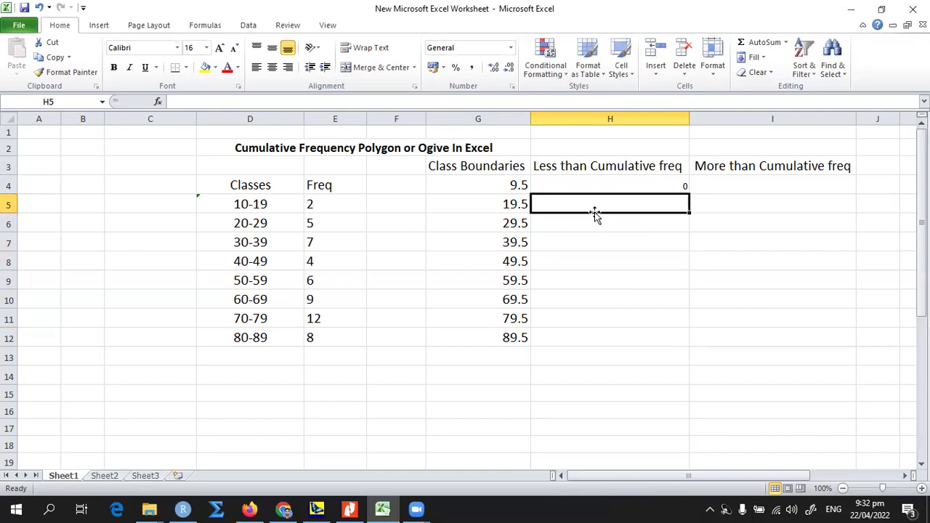
pyautogui.click(634, 187)
# Try entering the second less than cumulative frequency in cell H5 as a plain number, first 0 and then 2
pyautogui.click(638, 201)
pyautogui.write('0')
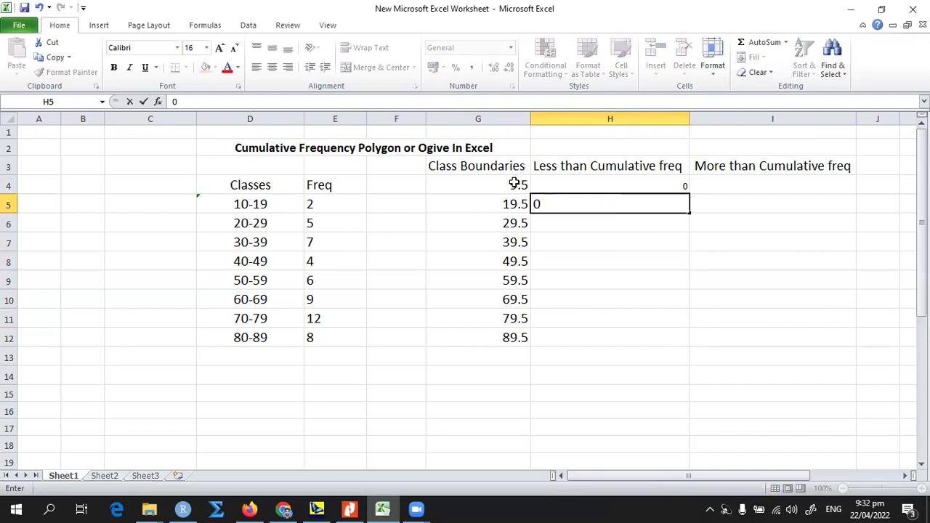
pyautogui.click(651, 188)
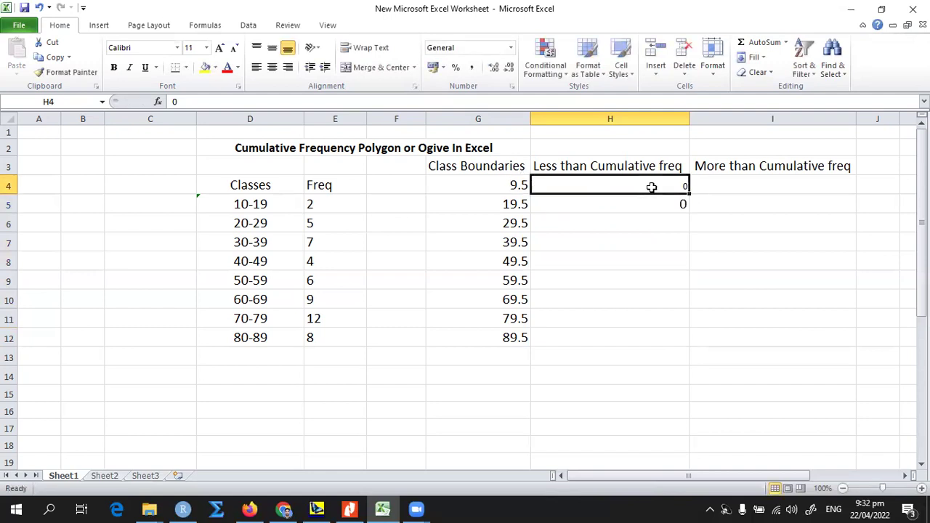
pyautogui.click(658, 202)
pyautogui.write('2')
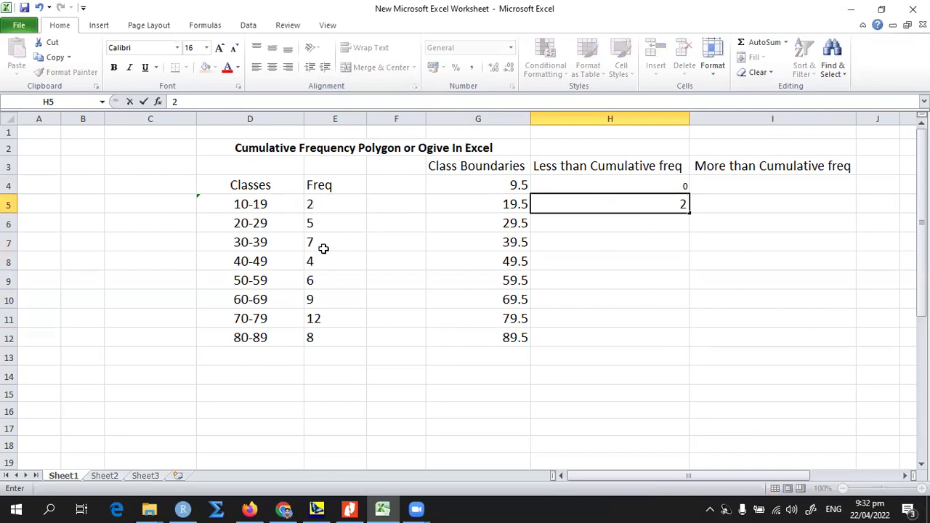
pyautogui.click(668, 217)
# Set the less than cumulative frequency in cell H5 with the formula =E5
pyautogui.click(668, 203)
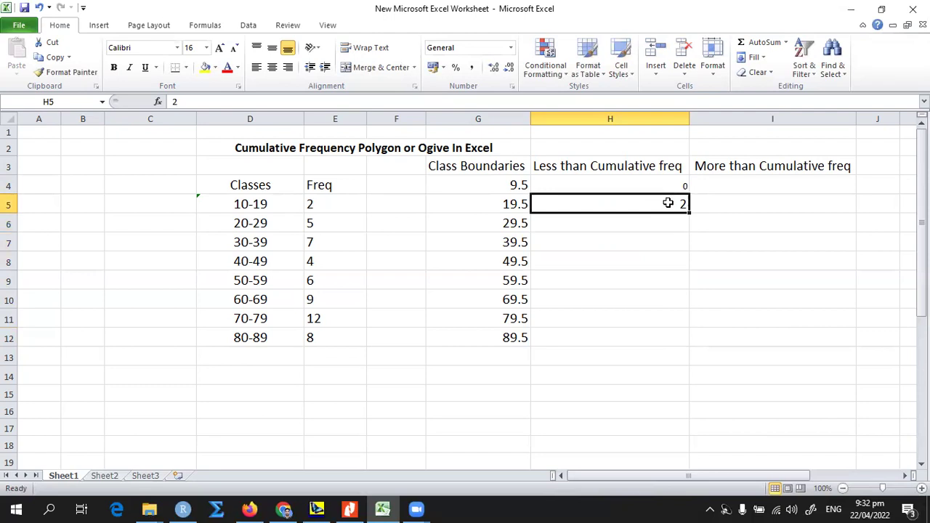
pyautogui.write('=')
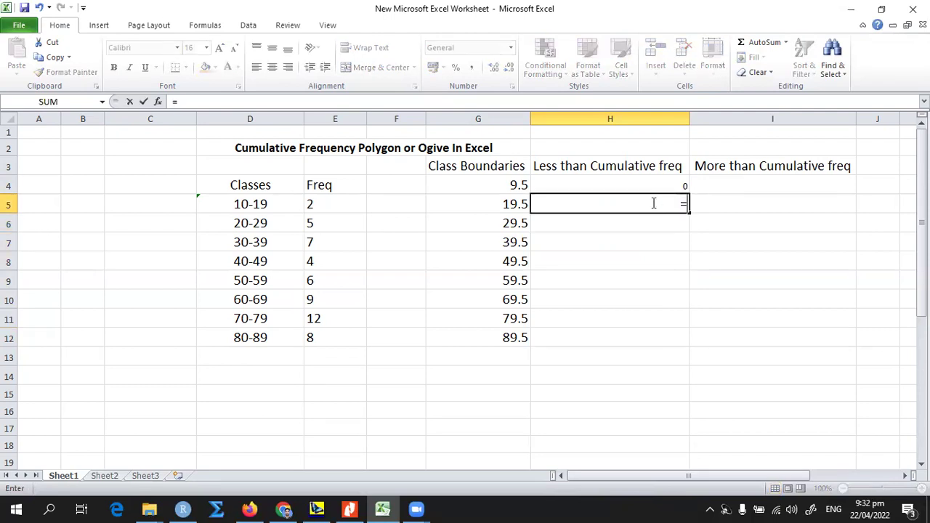
pyautogui.click(355, 205)
pyautogui.press('Return')
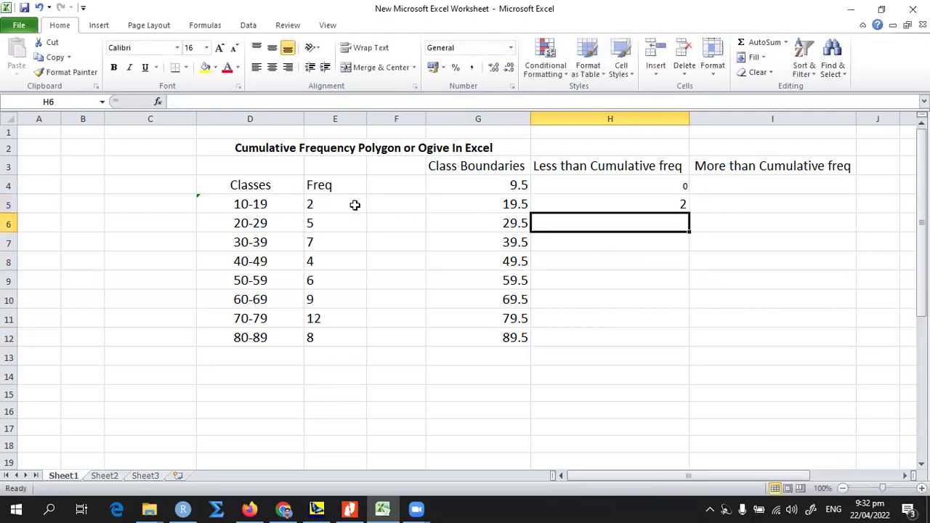
# Accumulate the frequencies with the formula =H5+E6 in cell H6 and fill it down through H12
pyautogui.write('=')
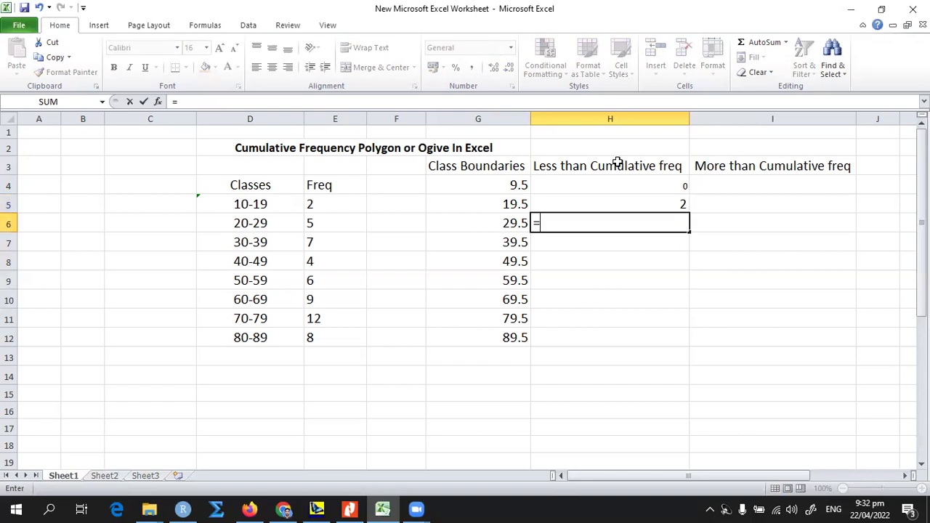
pyautogui.click(622, 202)
pyautogui.write('+')
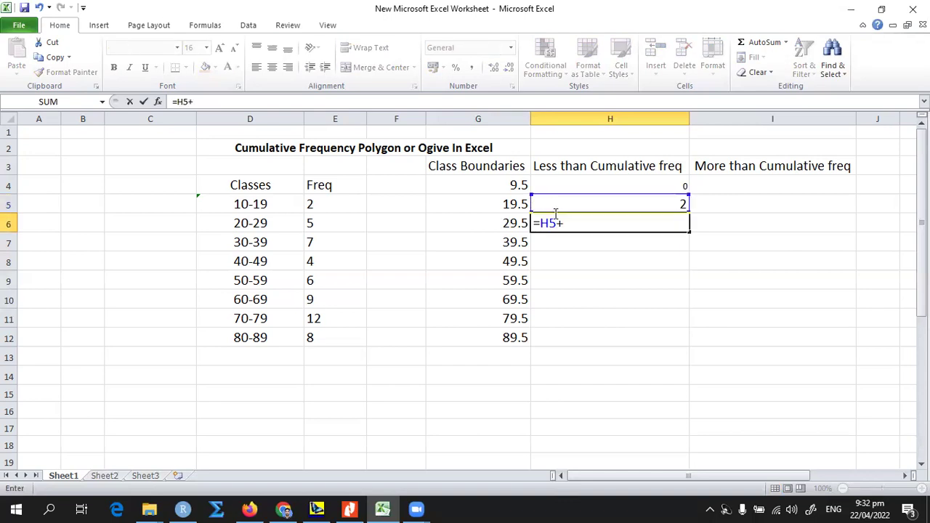
pyautogui.click(333, 220)
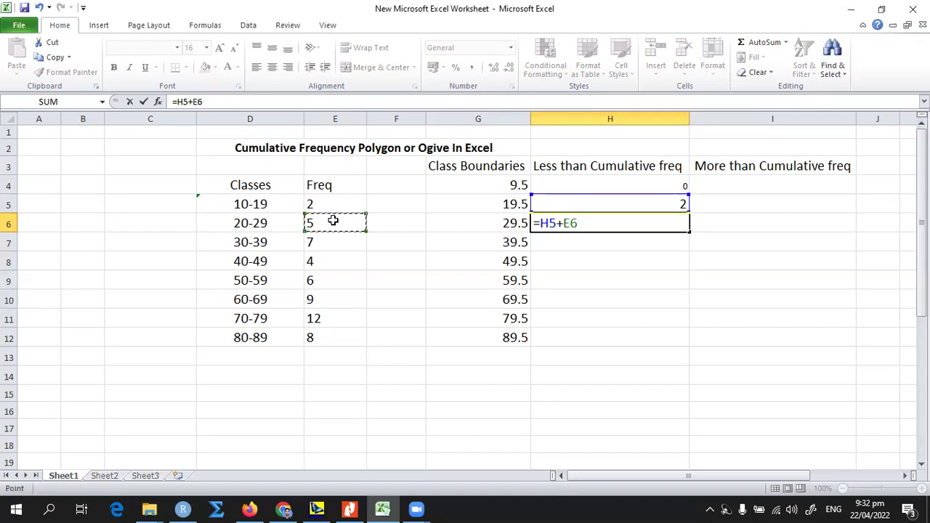
pyautogui.press('Return')
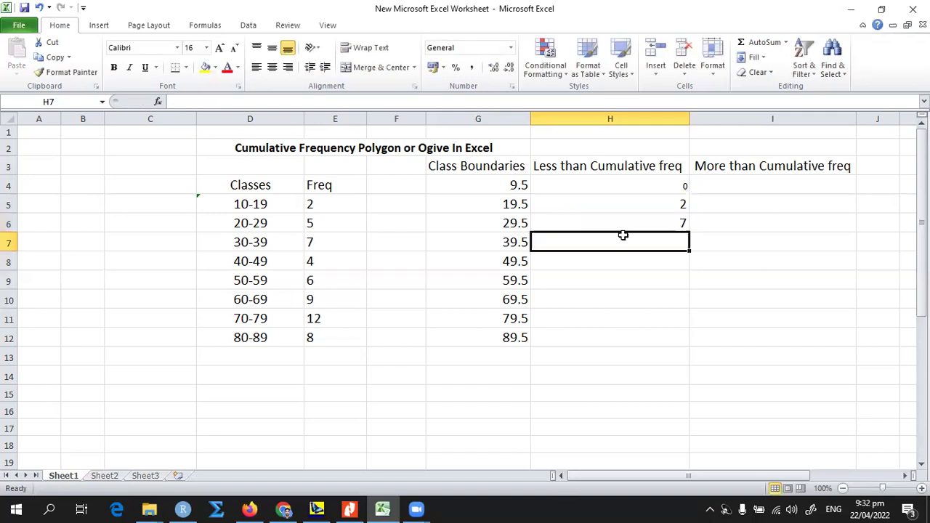
pyautogui.click(684, 225)
pyautogui.moveTo(687, 229); pyautogui.dragTo(689, 342)
pyautogui.click(652, 311)
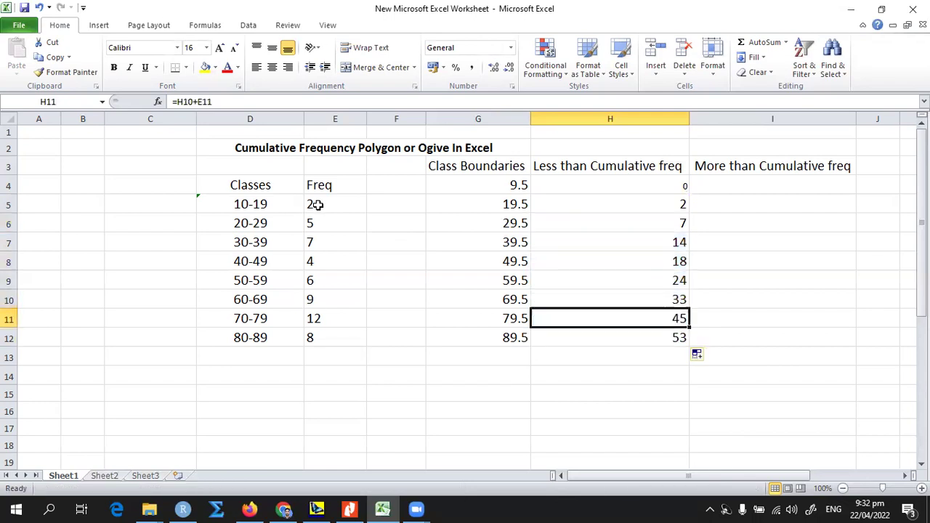
# Compare the sum of the frequencies in E5:E12 with the last less than cumulative frequency in H12
pyautogui.moveTo(316, 203); pyautogui.dragTo(332, 337)
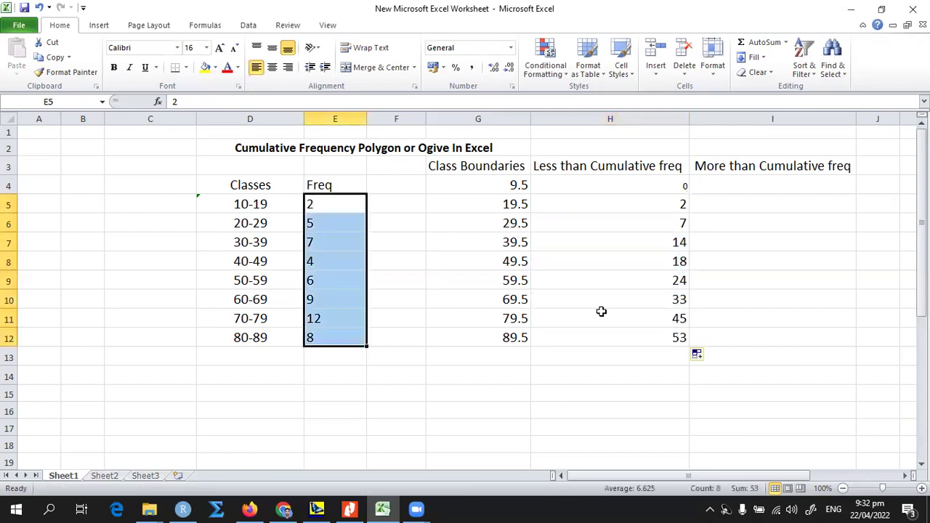
pyautogui.click(642, 337)
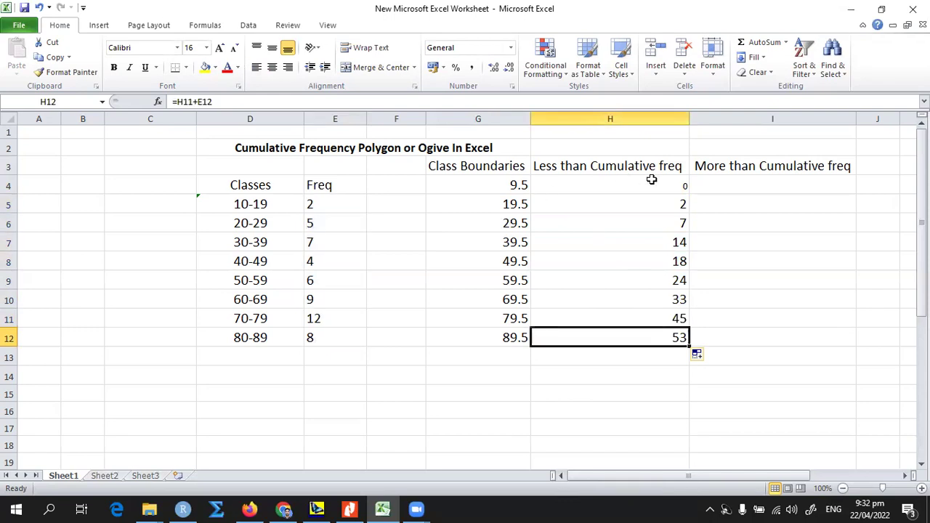
pyautogui.moveTo(633, 186); pyautogui.dragTo(661, 344)
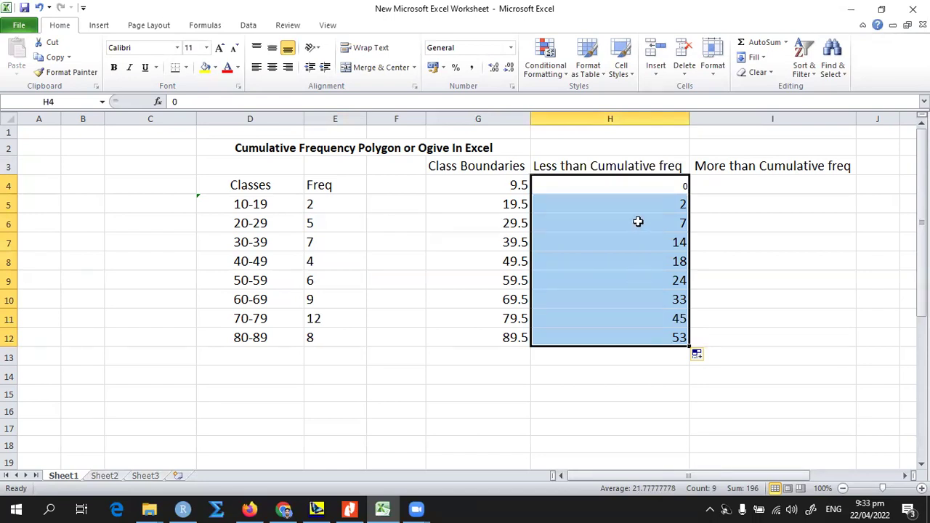
# Try plotting the less than cumulative frequencies in H4:H12 as a 2-D line chart and place it over the classes table
pyautogui.click(622, 186)
pyautogui.moveTo(647, 312); pyautogui.dragTo(649, 332)
pyautogui.click(99, 26)
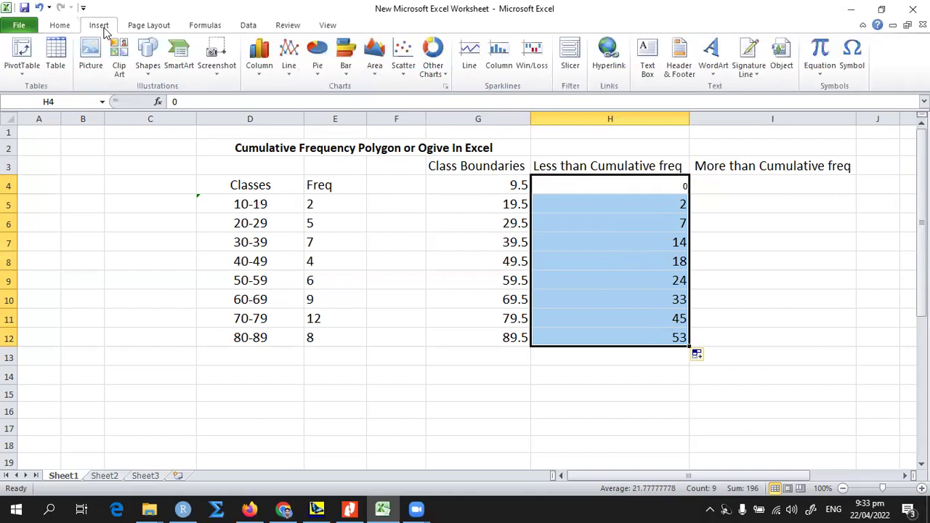
pyautogui.click(290, 71)
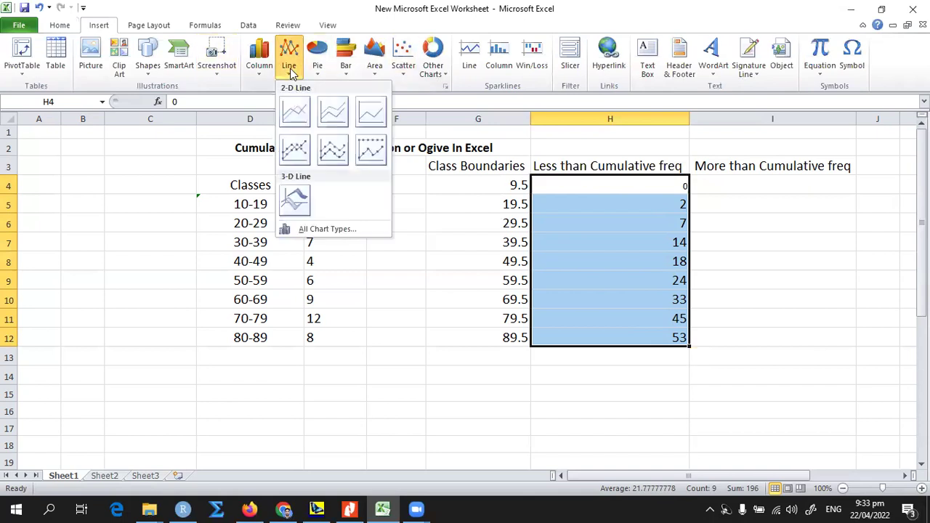
pyautogui.click(296, 111)
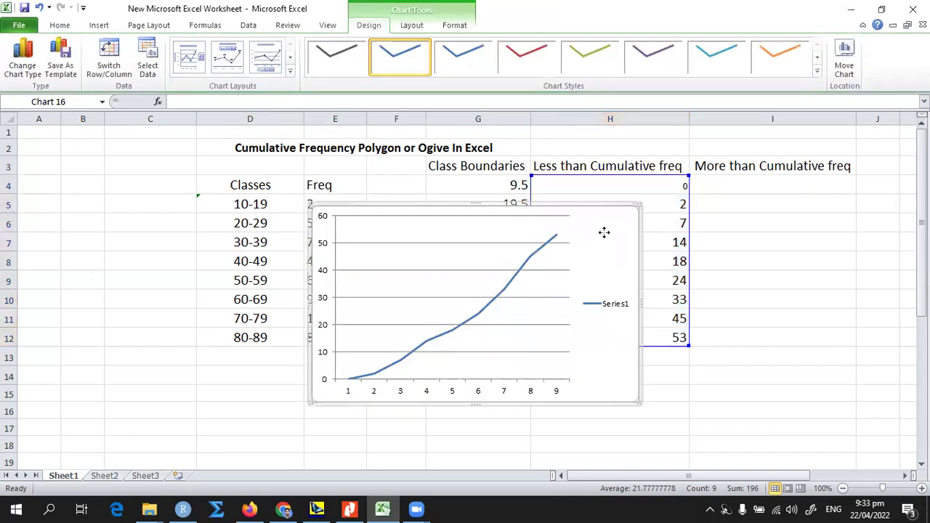
pyautogui.moveTo(302, 285); pyautogui.dragTo(61, 245)
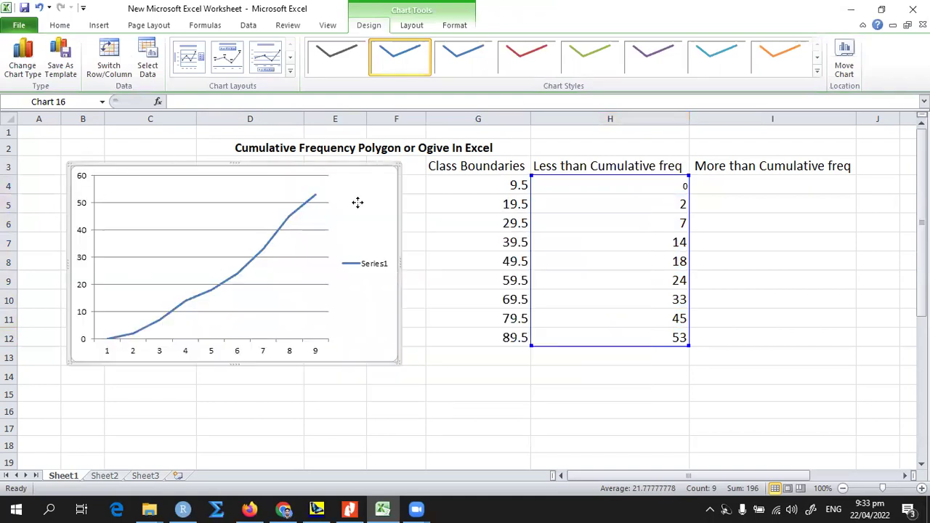
pyautogui.moveTo(405, 203); pyautogui.dragTo(459, 201)
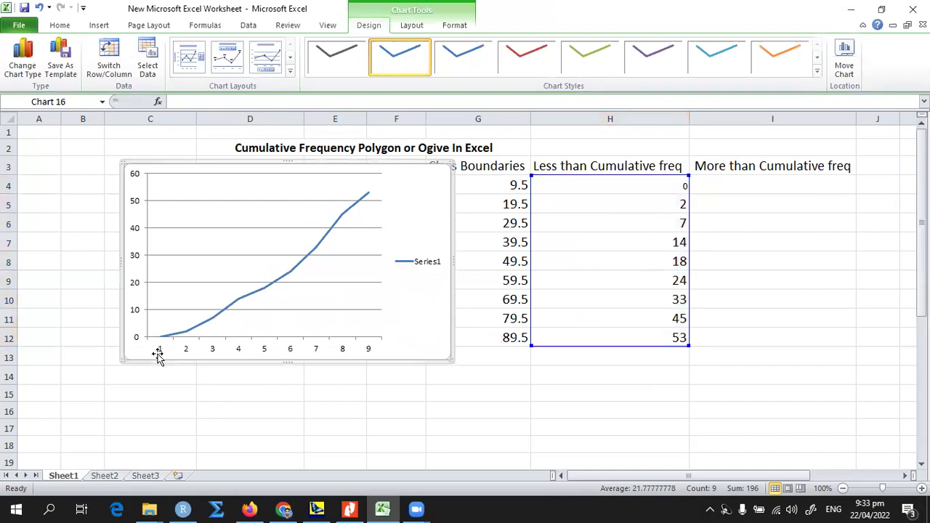
# Set the line chart's horizontal axis labels to the class boundaries in G4:G12
pyautogui.rightClick(269, 351)
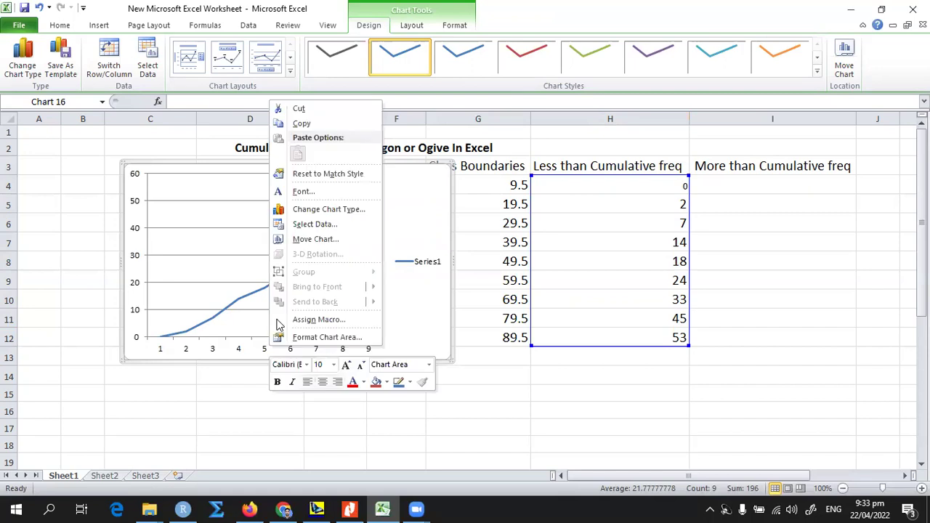
pyautogui.click(321, 225)
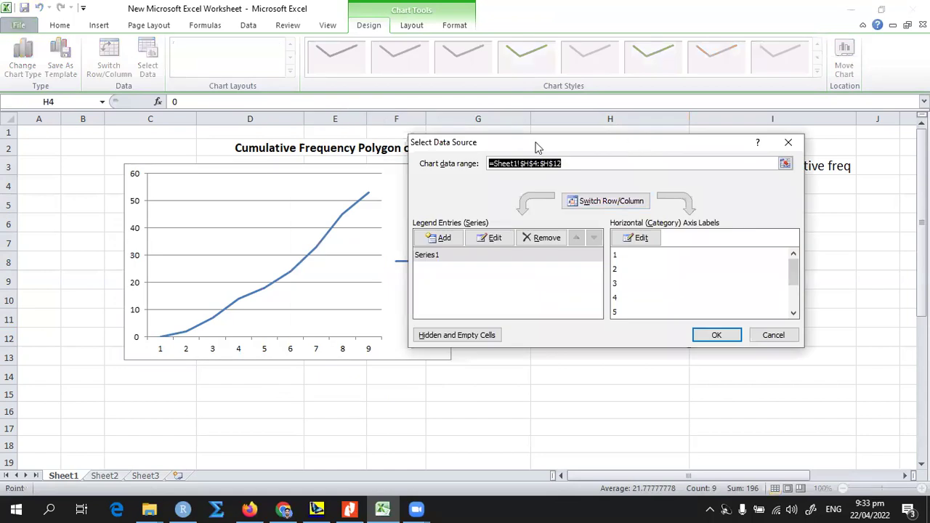
pyautogui.moveTo(536, 146); pyautogui.dragTo(274, 154)
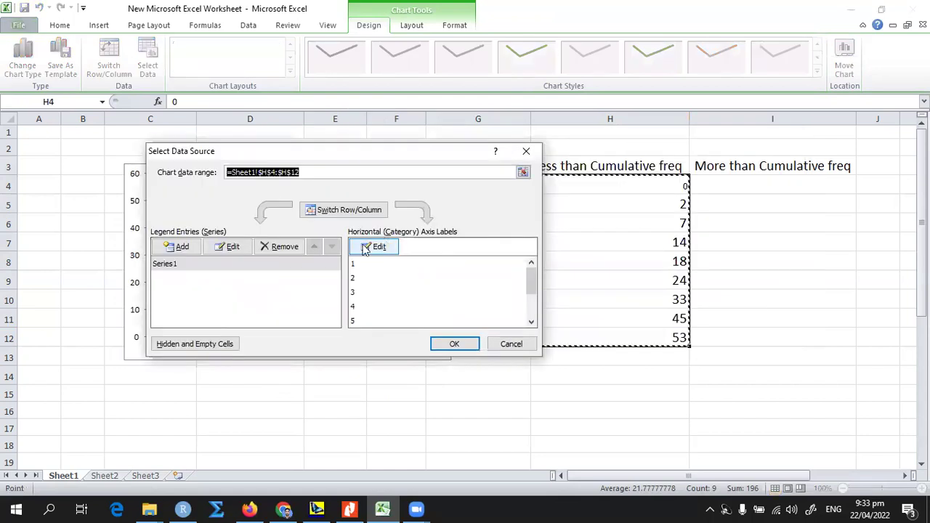
pyautogui.click(376, 247)
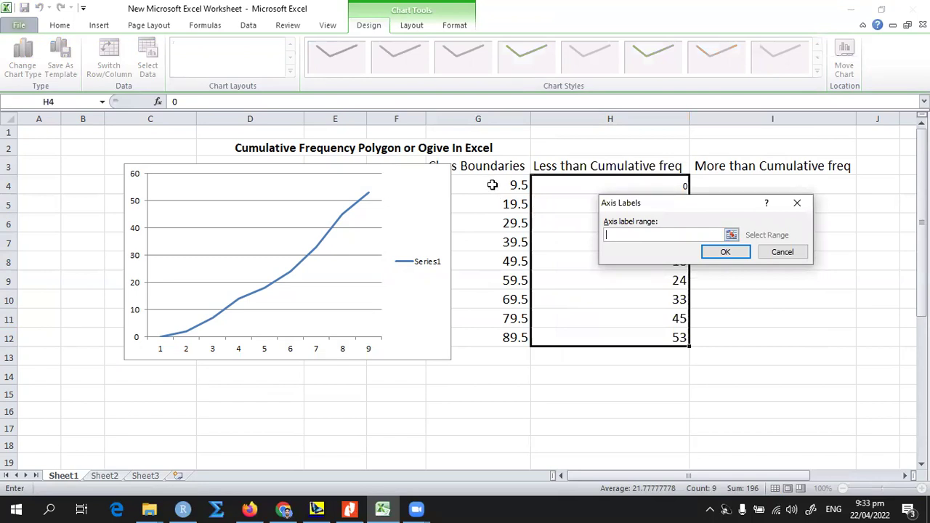
pyautogui.moveTo(491, 183); pyautogui.dragTo(506, 335)
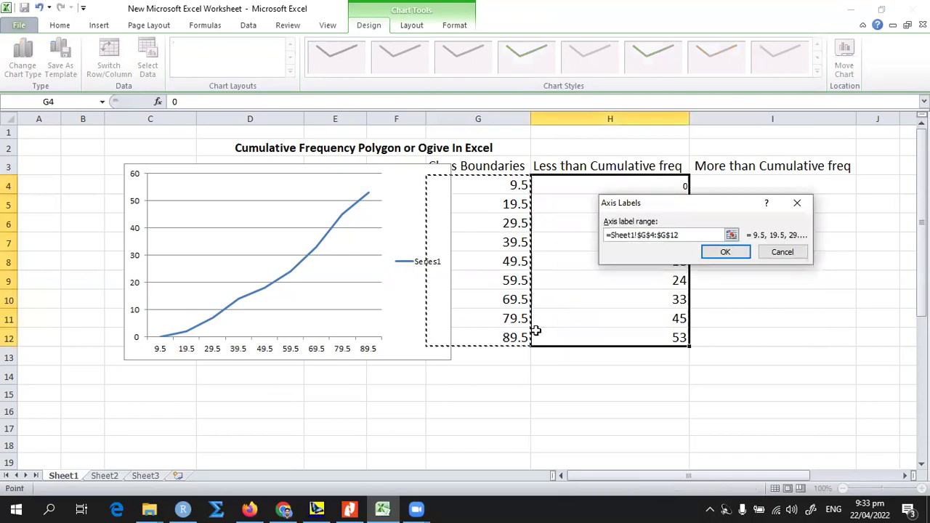
pyautogui.click(724, 260)
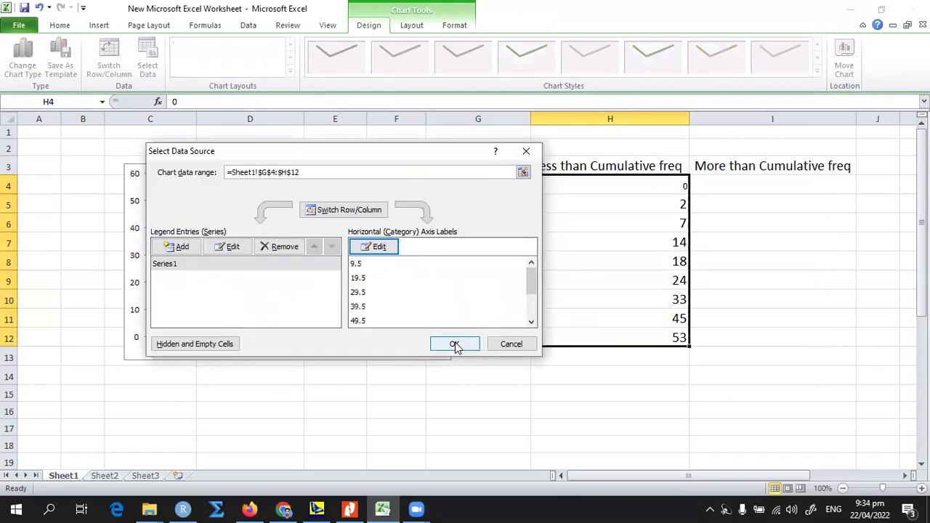
pyautogui.press('Return')
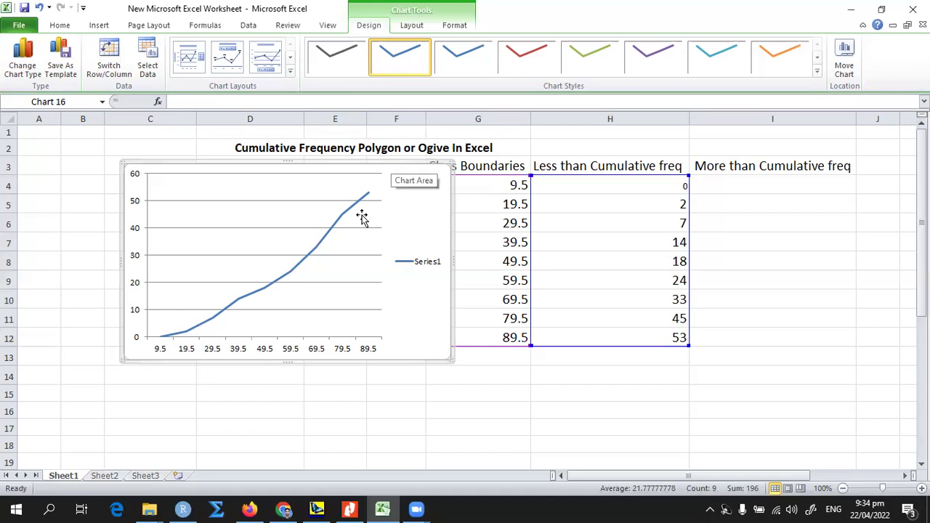
pyautogui.moveTo(368, 196)
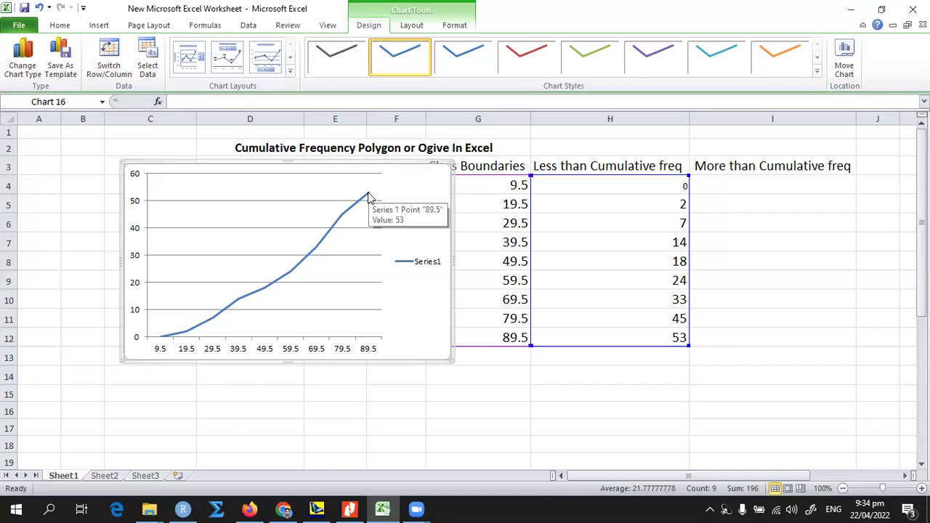
# Extend the table in row 13 with class boundary 99.5 in G13 and less than cumulative frequency 0 in H13
pyautogui.click(660, 357)
pyautogui.write('0')
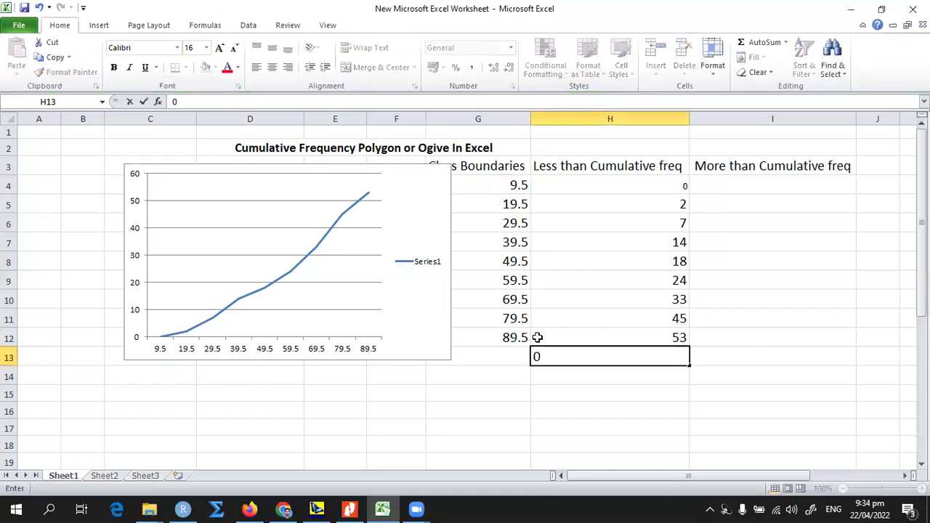
pyautogui.press('Left')
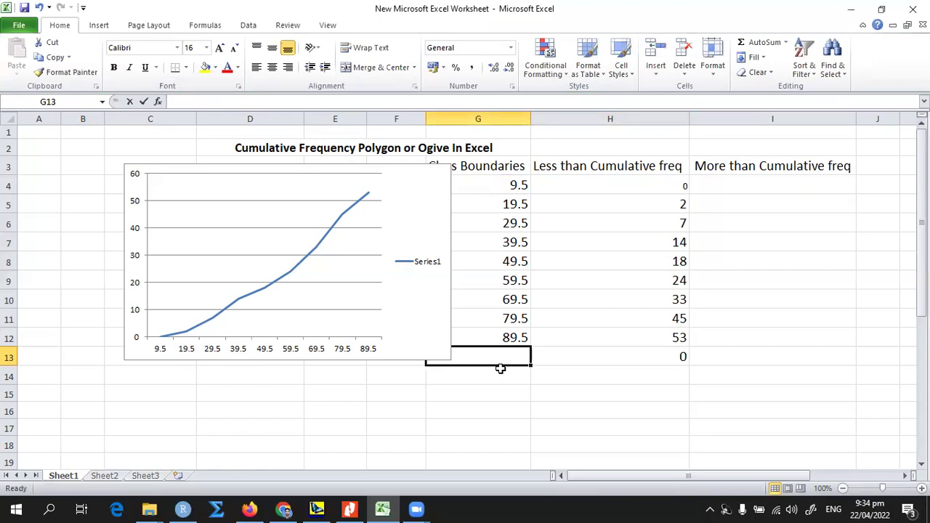
pyautogui.write('99.5')
pyautogui.press('Return')
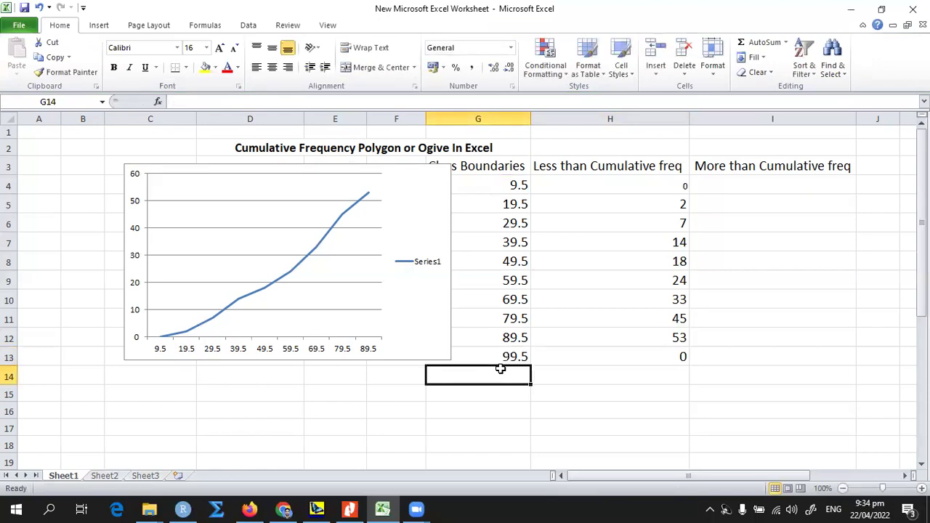
# Delete the line chart based on H4:H12 from the sheet
pyautogui.click(436, 211)
pyautogui.press('Delete')
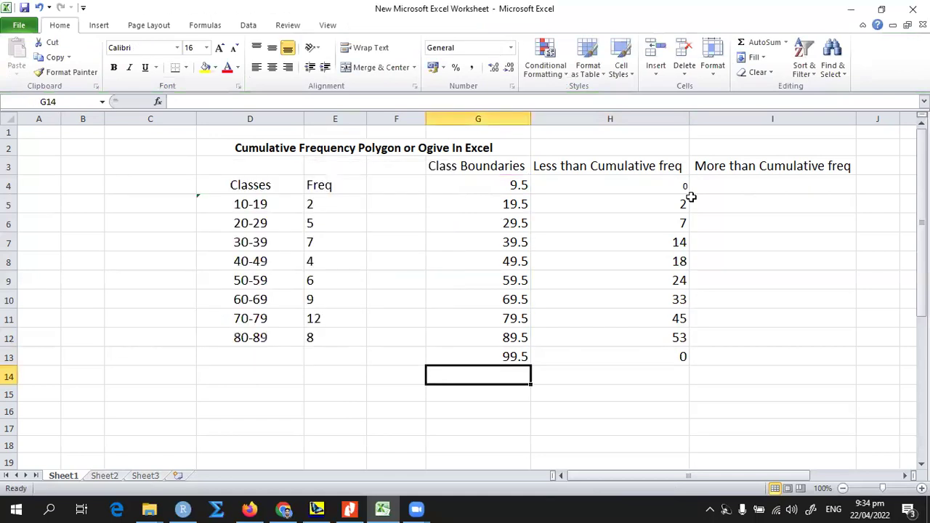
# Try plotting the less than cumulative frequencies in H4:H13 as a 2-D line chart
pyautogui.moveTo(673, 186); pyautogui.dragTo(670, 356)
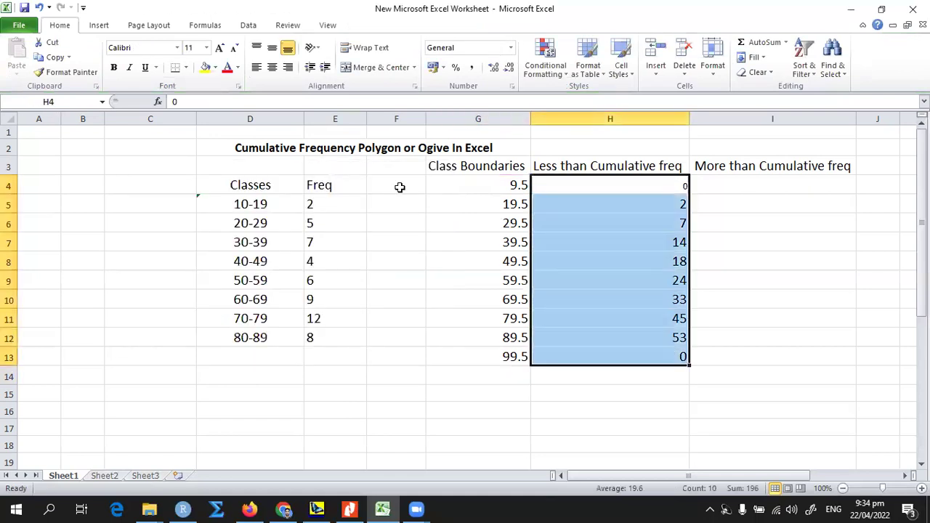
pyautogui.click(99, 26)
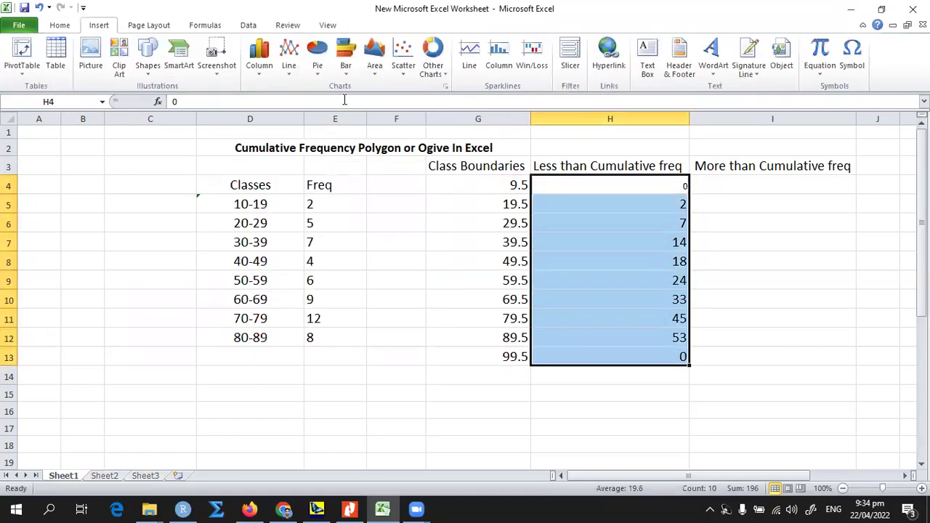
pyautogui.click(291, 72)
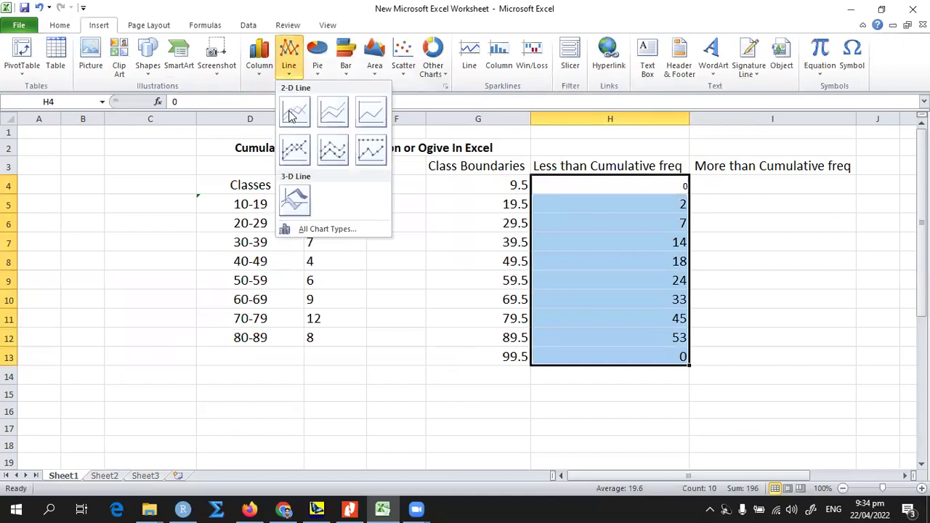
pyautogui.click(294, 111)
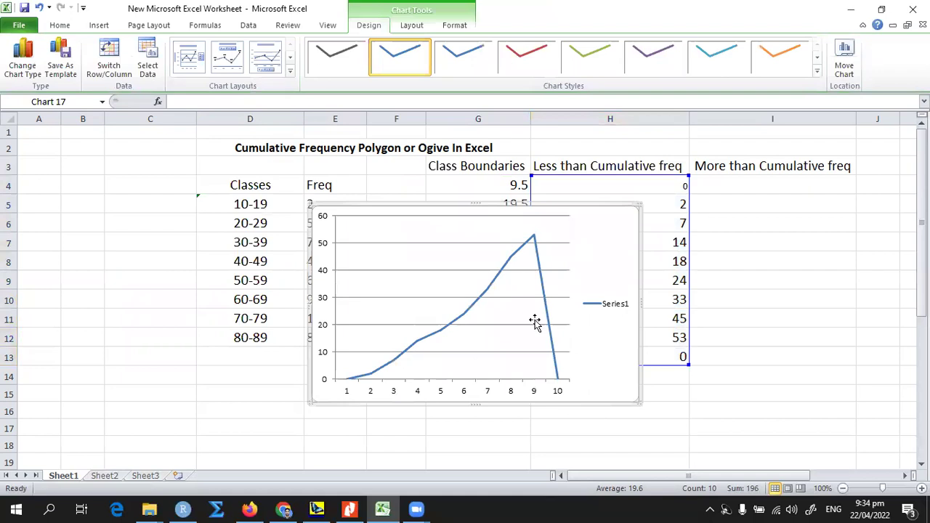
# Set the chart's horizontal axis labels to the class boundaries 9.5 to 99.5 in column G
pyautogui.rightClick(489, 391)
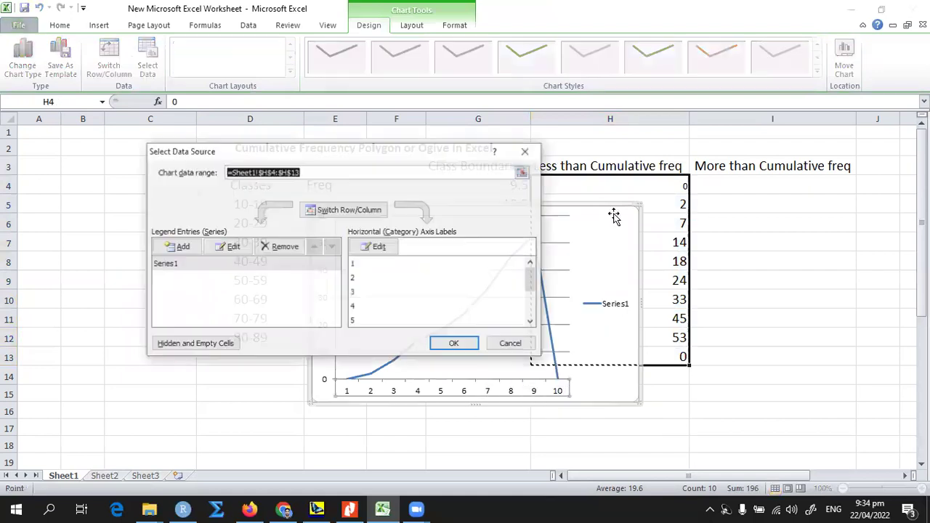
pyautogui.click(383, 250)
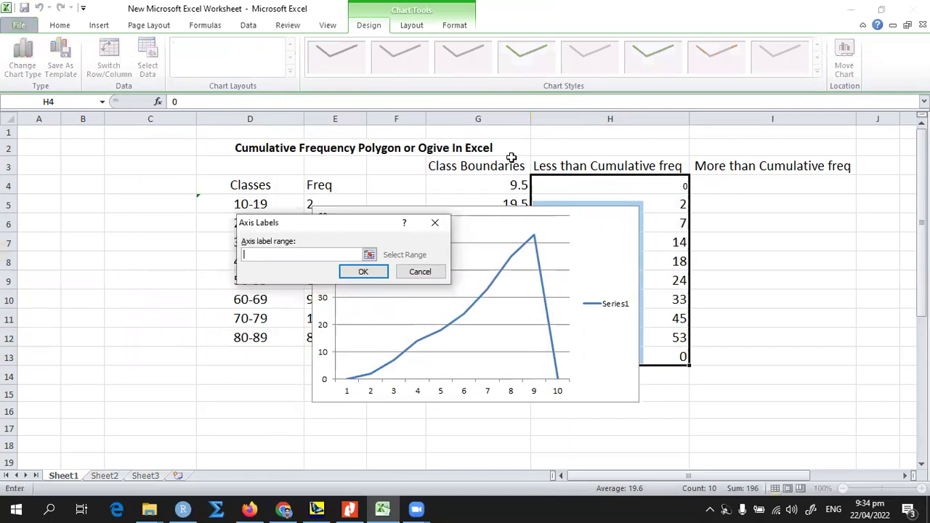
pyautogui.moveTo(478, 186); pyautogui.dragTo(497, 373)
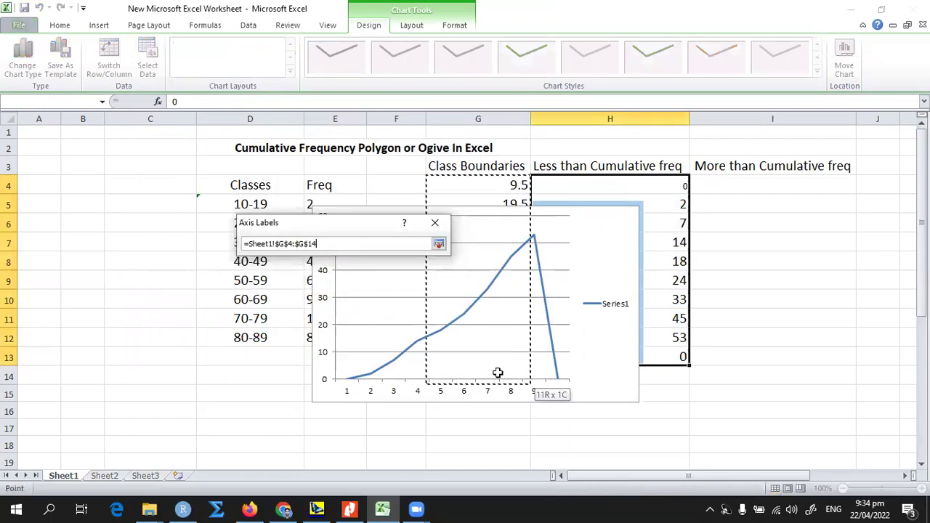
pyautogui.click(363, 272)
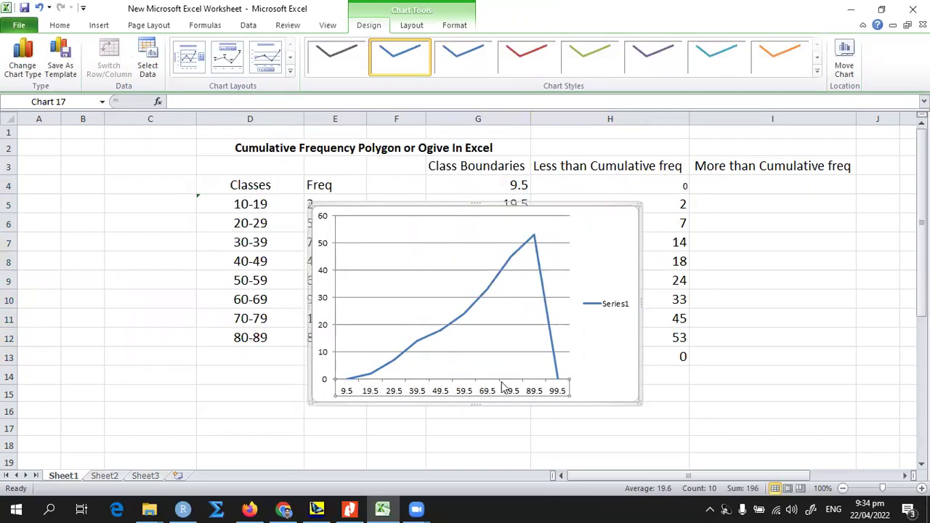
# Delete the line chart based on H4:H13 from the sheet
pyautogui.click(591, 296)
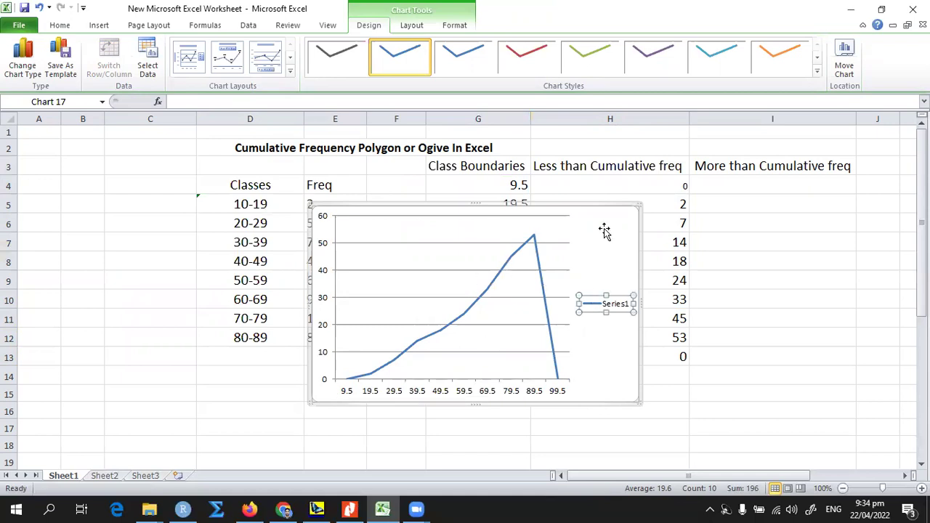
pyautogui.press('Escape')
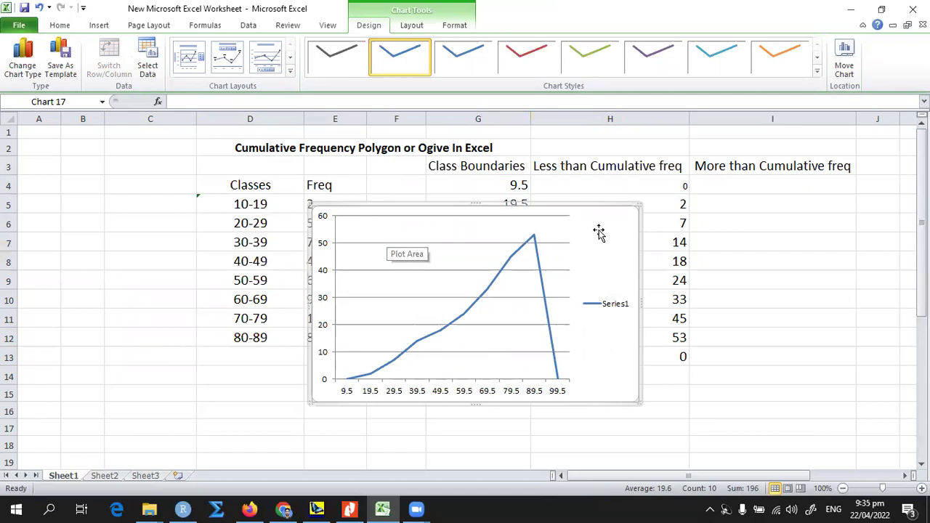
pyautogui.press('Delete')
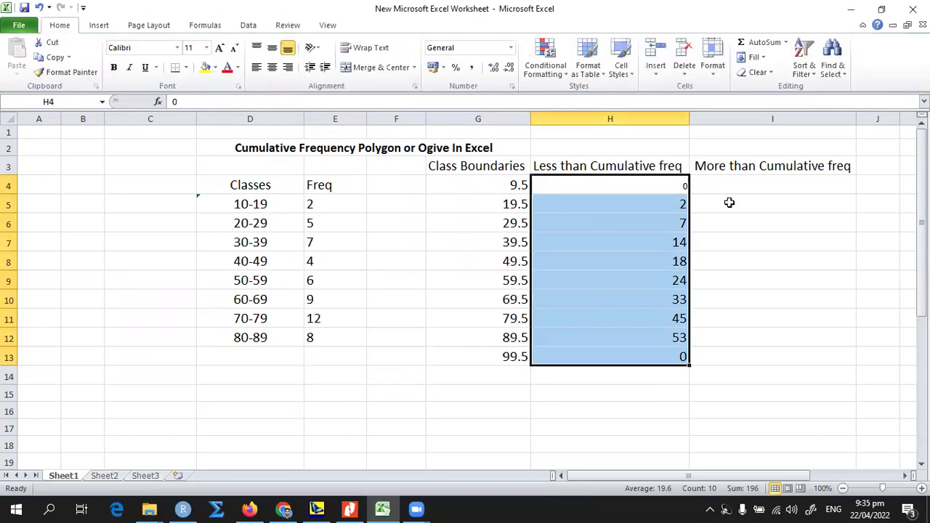
# Enter =SUM(E5:E12) in I4 as the first more than cumulative frequency and check it against H12
pyautogui.click(713, 191)
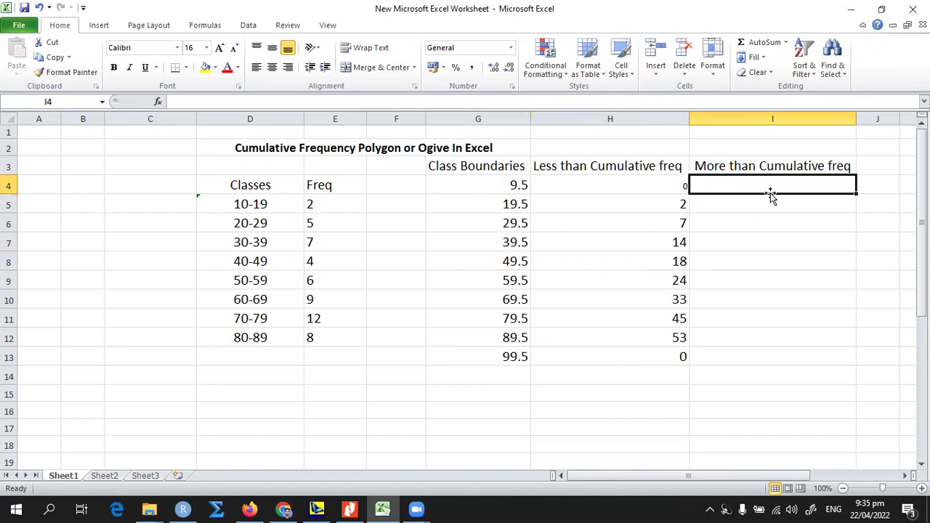
pyautogui.write('=')
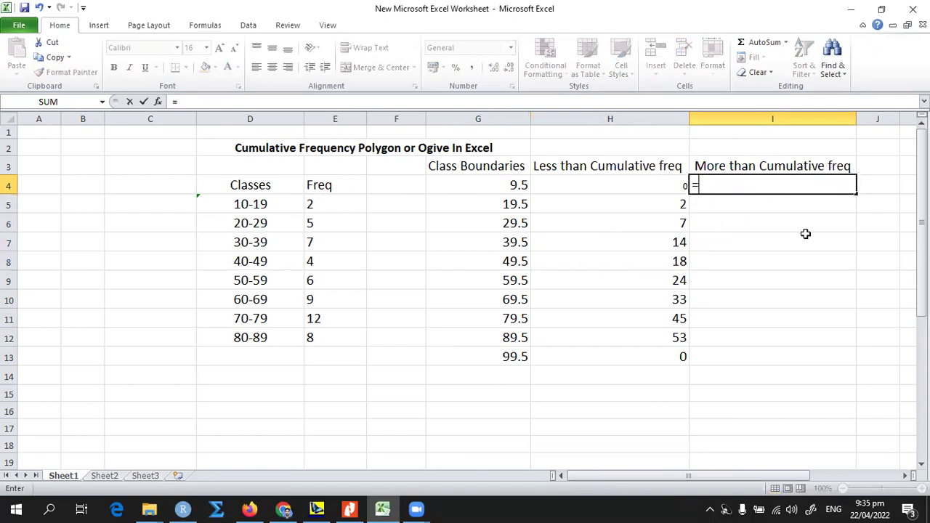
pyautogui.write('sum')
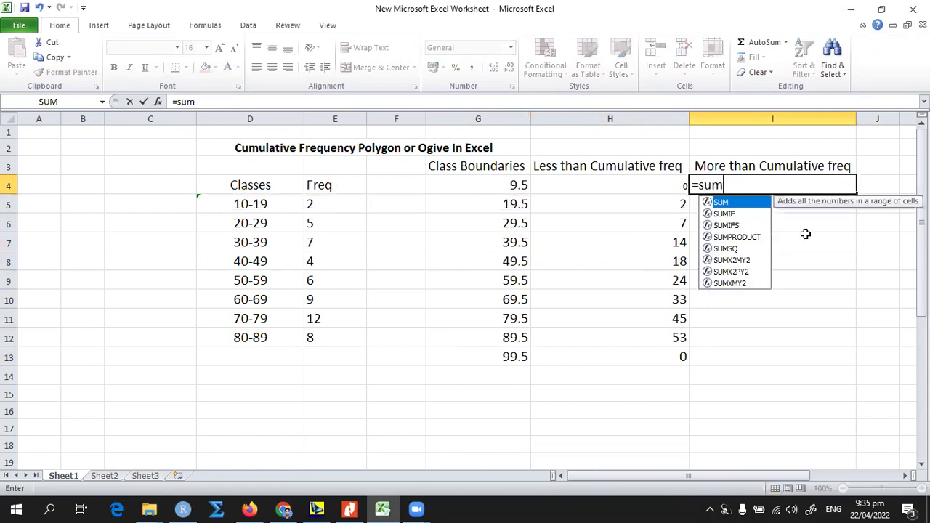
pyautogui.write('(')
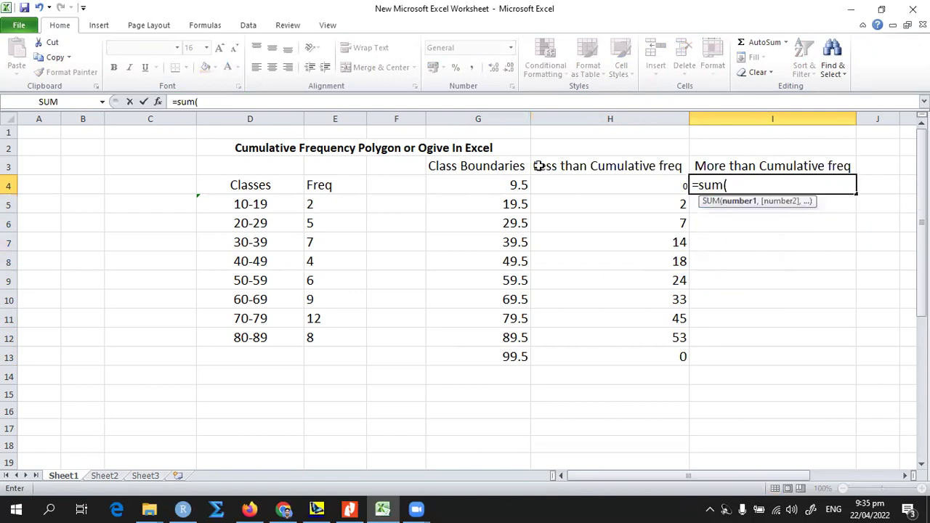
pyautogui.moveTo(330, 204); pyautogui.dragTo(330, 337)
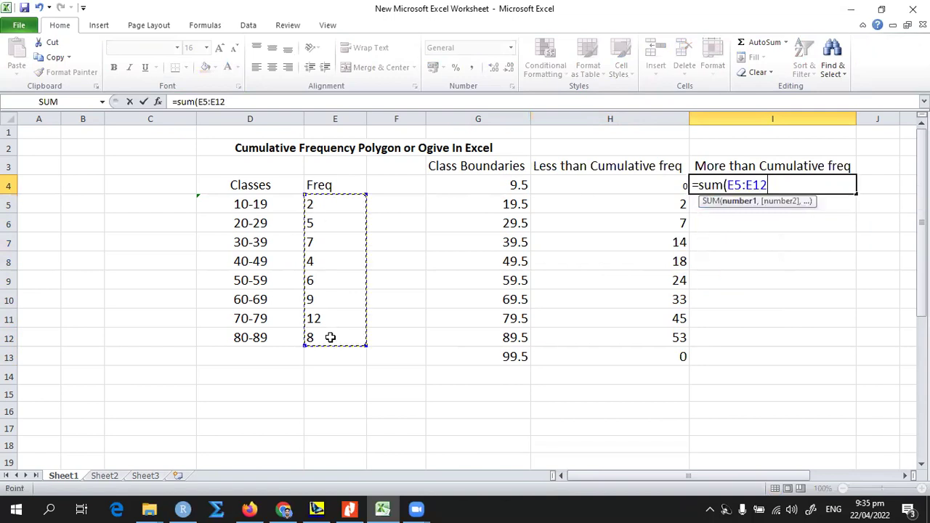
pyautogui.write(')')
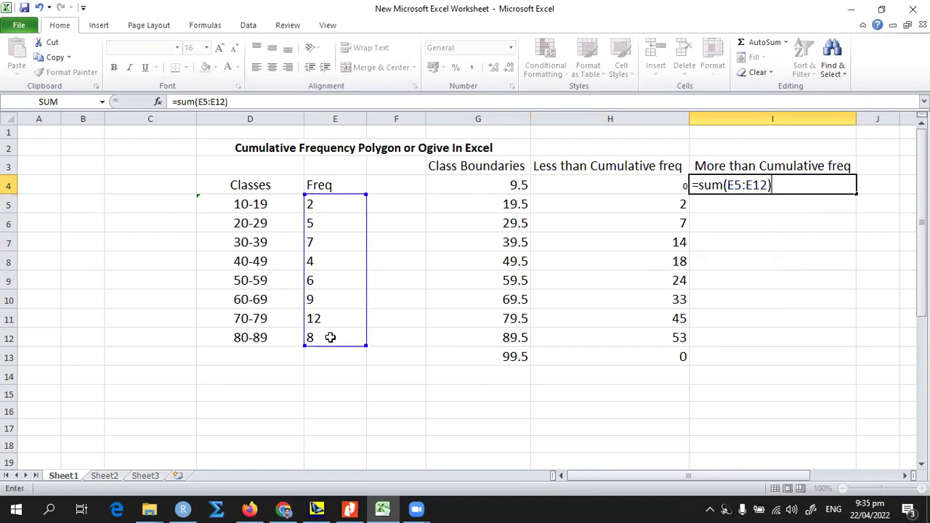
pyautogui.press('Return')
pyautogui.click(808, 183)
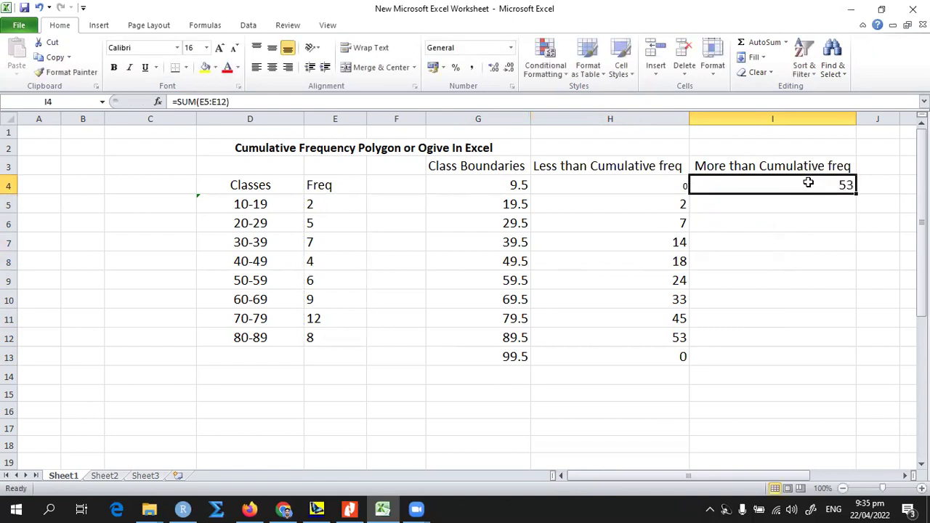
pyautogui.click(669, 340)
pyautogui.click(828, 185)
# Enter =I4-E5 in I5 to calculate the second more than cumulative frequency
pyautogui.click(821, 202)
pyautogui.write('=')
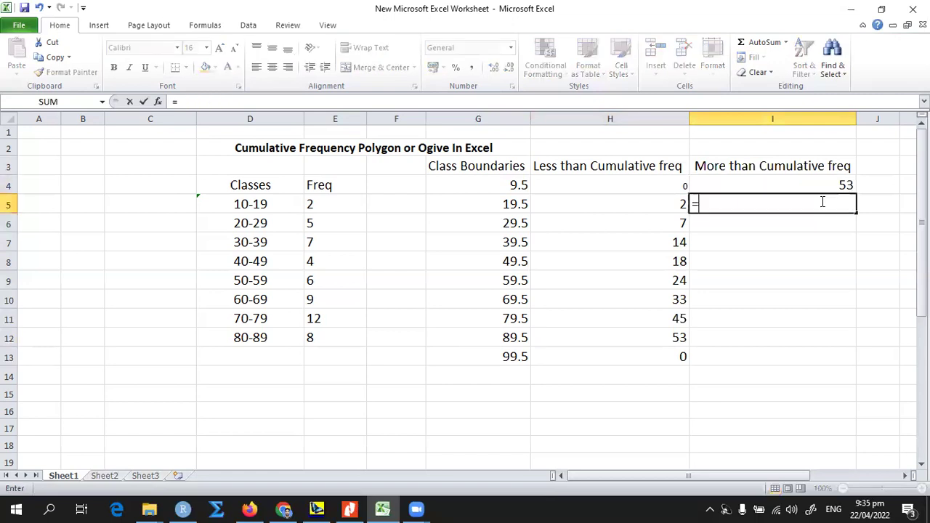
pyautogui.click(818, 185)
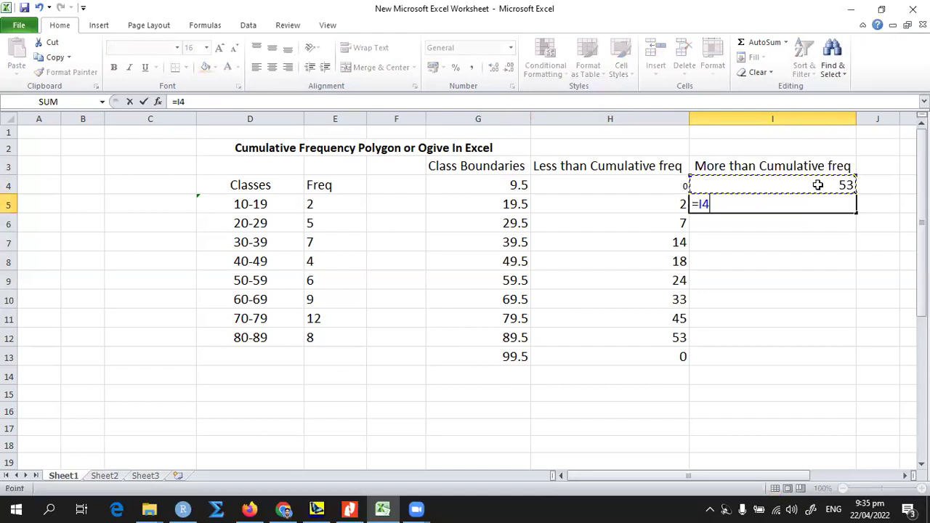
pyautogui.write('-')
pyautogui.click(330, 204)
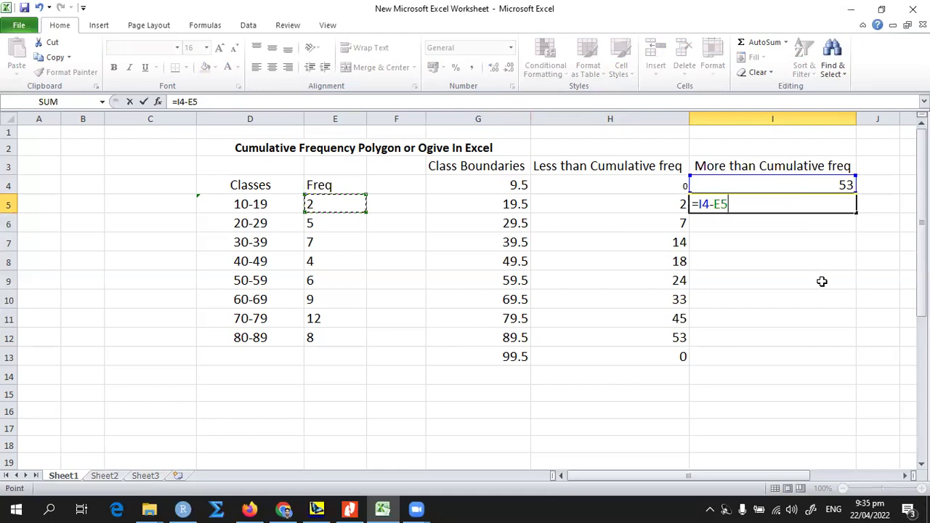
pyautogui.press('Return')
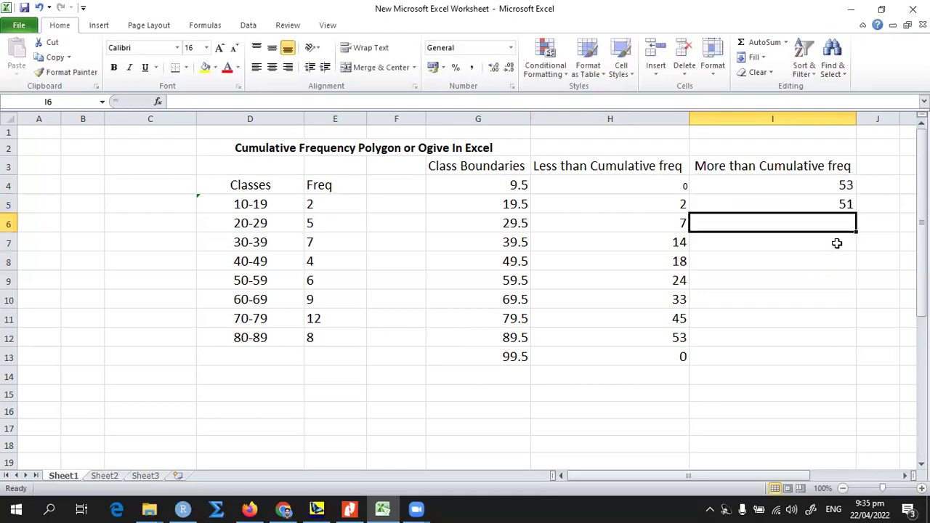
# Fill the more than cumulative frequency formula from I5 down to I12
pyautogui.click(845, 206)
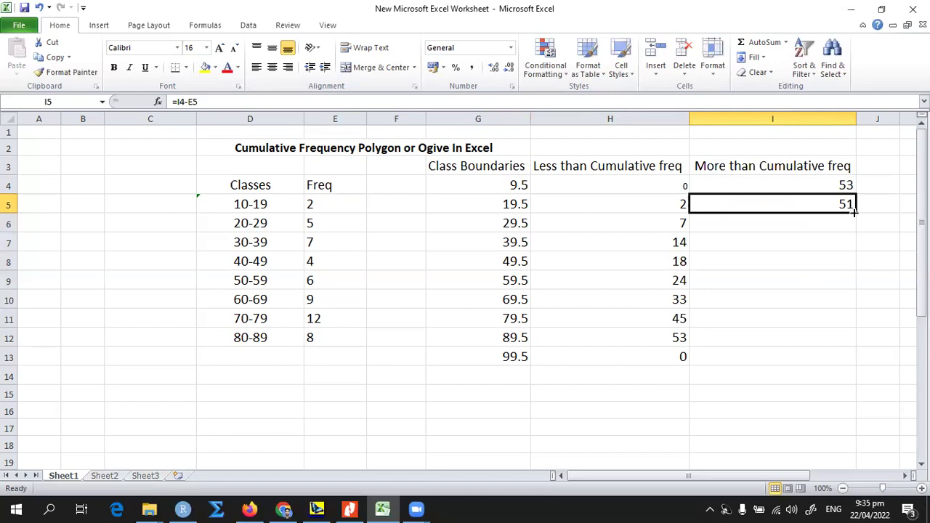
pyautogui.moveTo(855, 238); pyautogui.dragTo(860, 292)
pyautogui.moveTo(858, 342); pyautogui.dragTo(859, 355)
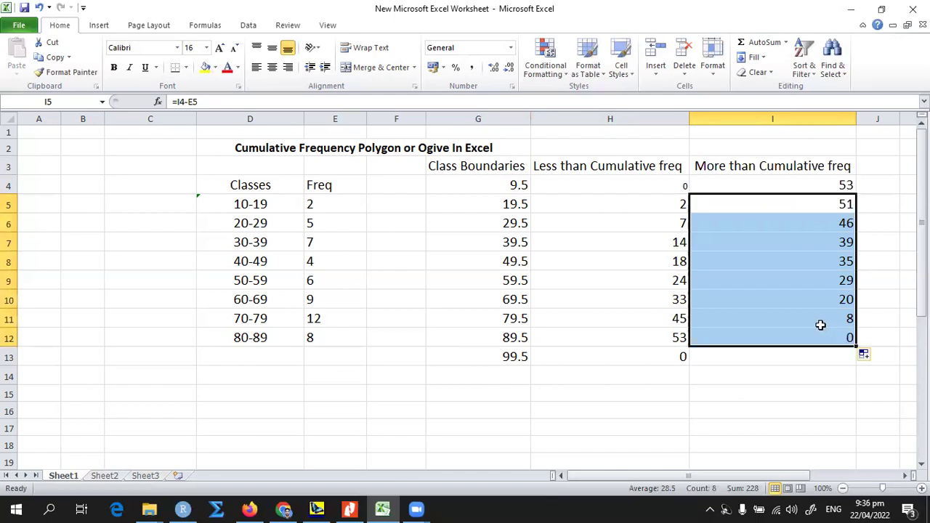
pyautogui.click(820, 324)
# Replace the formula in I12 with the plain value 0
pyautogui.click(837, 337)
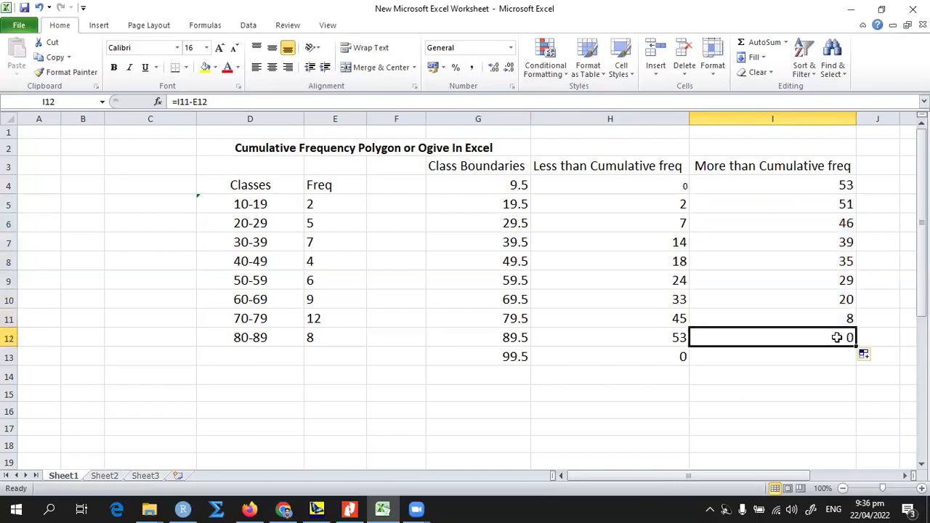
pyautogui.press('Delete')
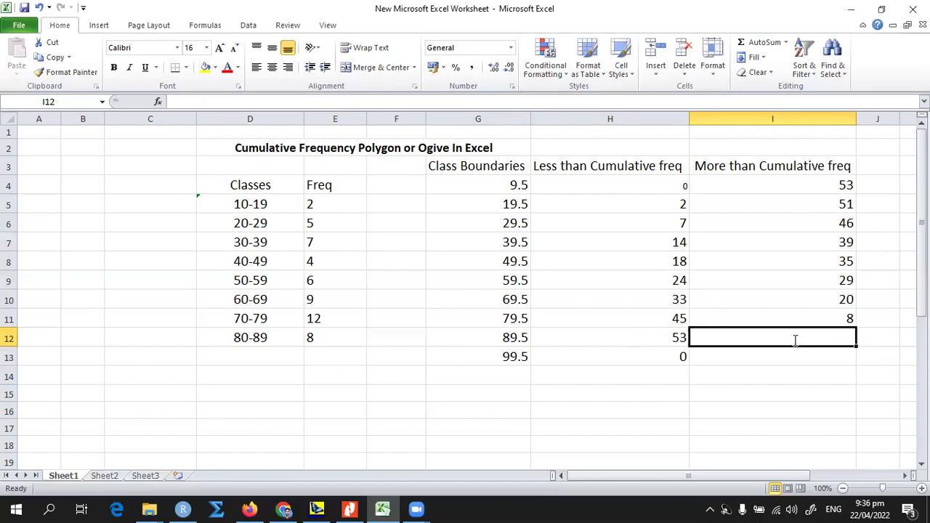
pyautogui.write('0')
pyautogui.press('Return')
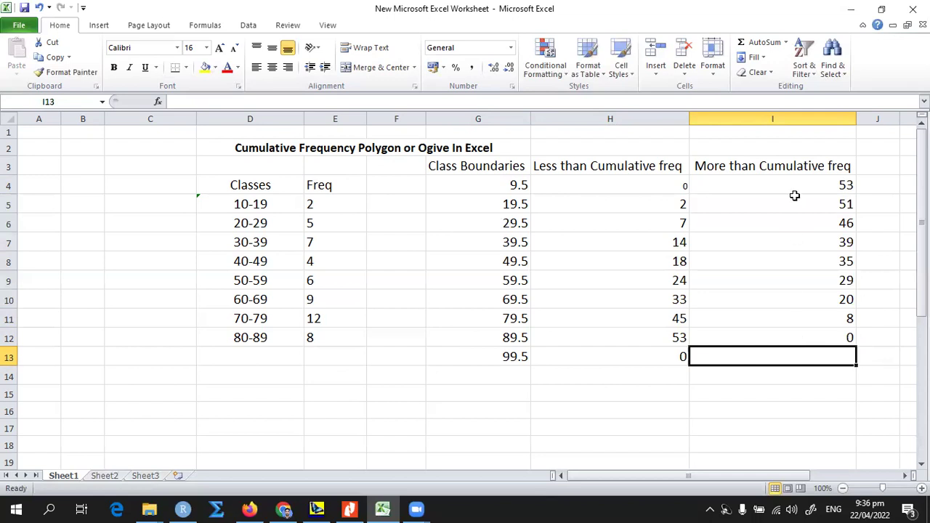
pyautogui.click(797, 166)
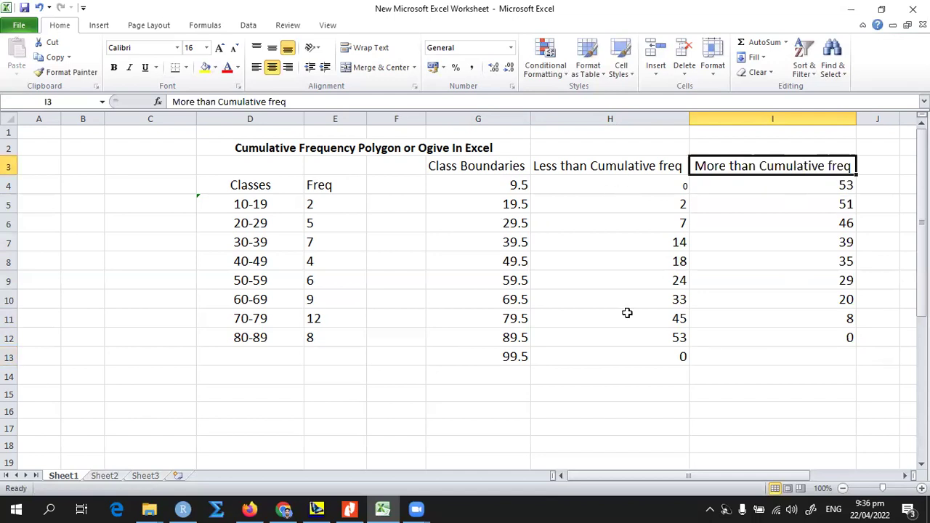
pyautogui.moveTo(630, 185); pyautogui.dragTo(629, 352)
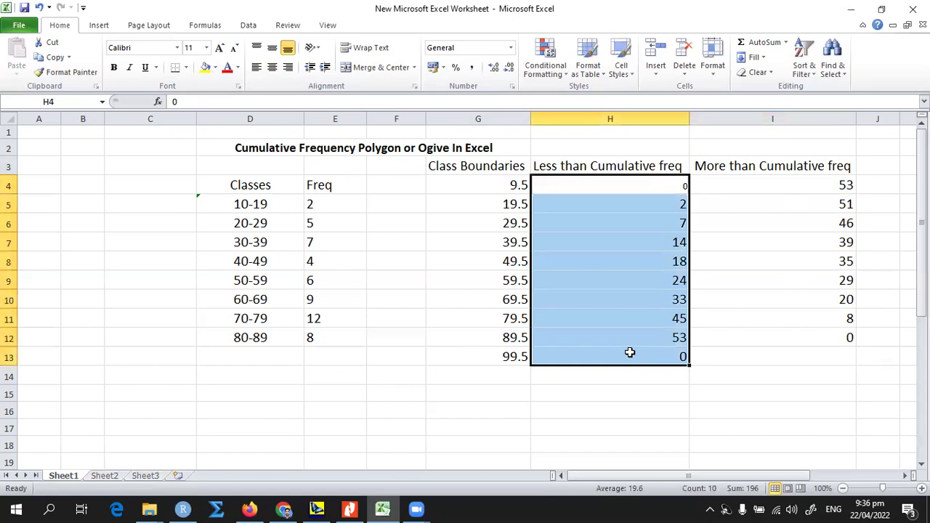
pyautogui.doubleClick(827, 185)
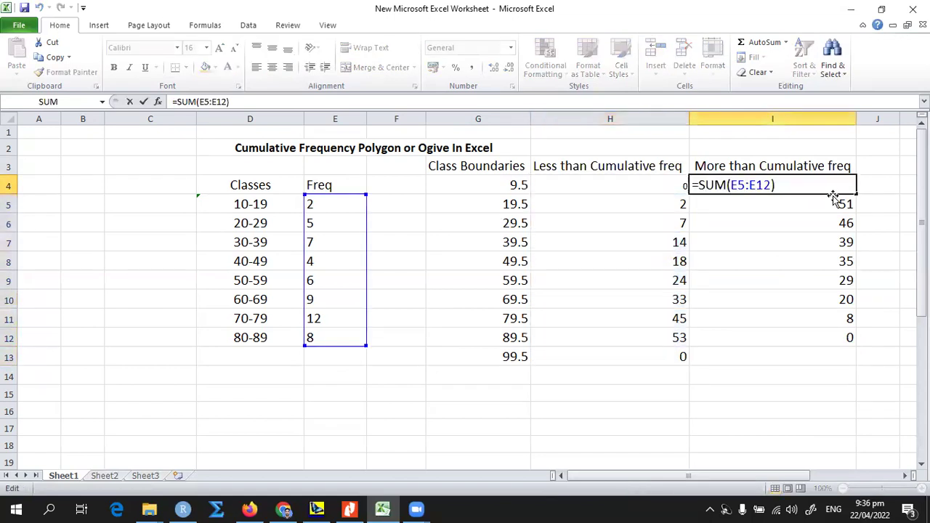
pyautogui.press('Return')
# Insert a plain 2-D line chart from the more than cumulative frequencies in I4:I12
pyautogui.click(832, 185)
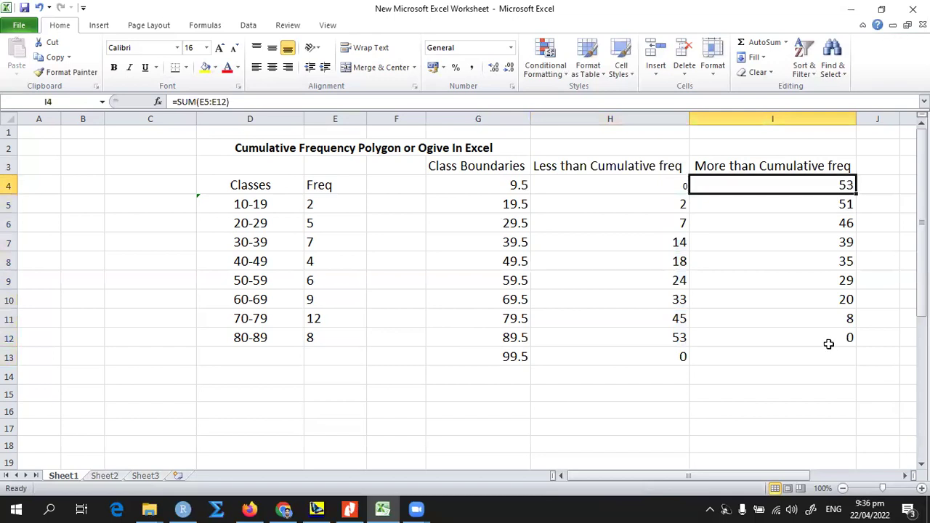
pyautogui.keyDown('shift'); pyautogui.click(828, 348); pyautogui.keyUp('shift')
pyautogui.click(815, 254)
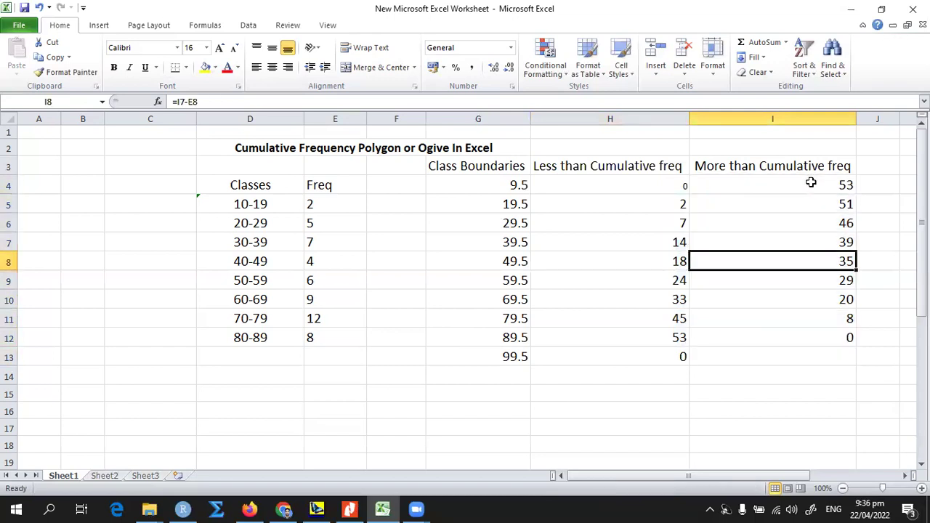
pyautogui.moveTo(828, 185); pyautogui.dragTo(819, 328)
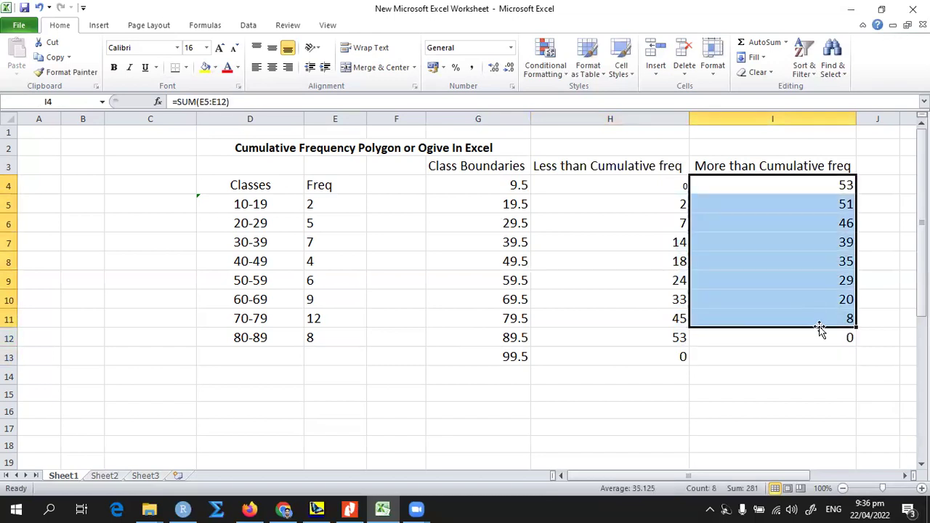
pyautogui.keyDown('shift'); pyautogui.click(819, 338); pyautogui.keyUp('shift')
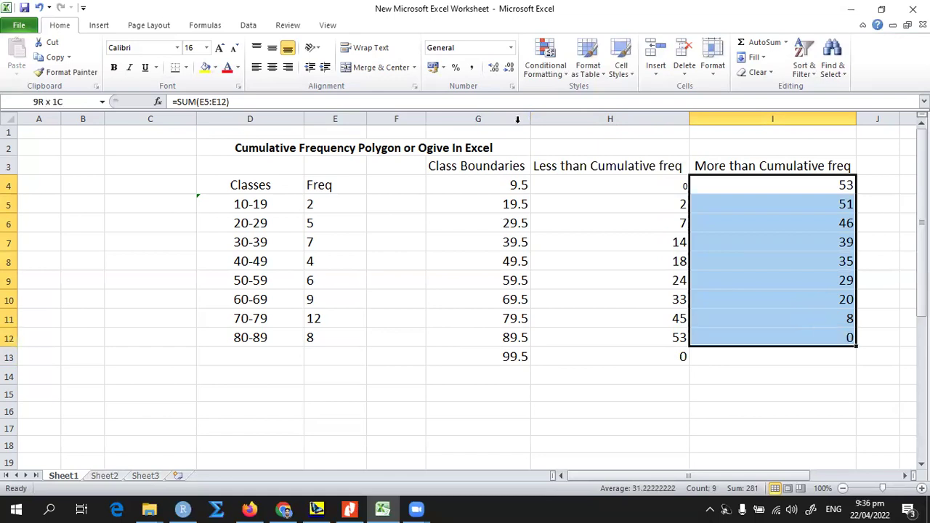
pyautogui.click(95, 27)
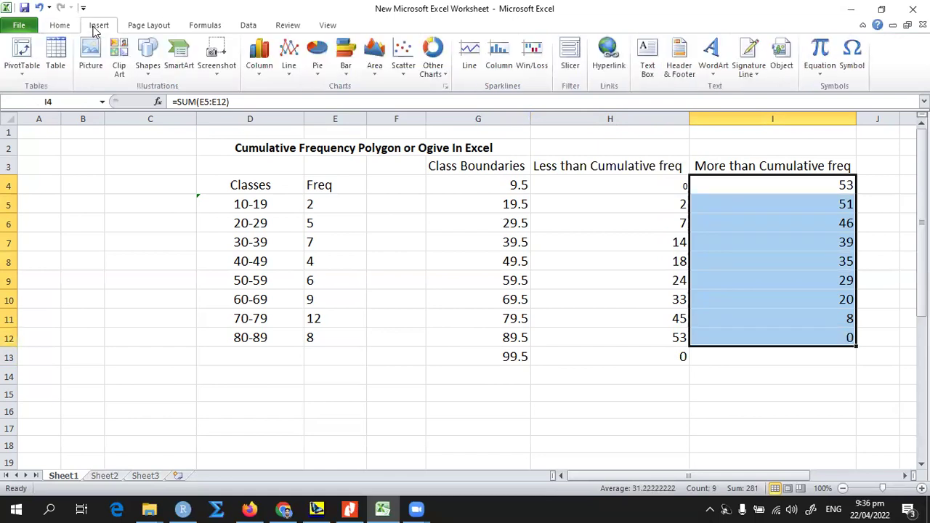
pyautogui.click(292, 70)
pyautogui.click(297, 118)
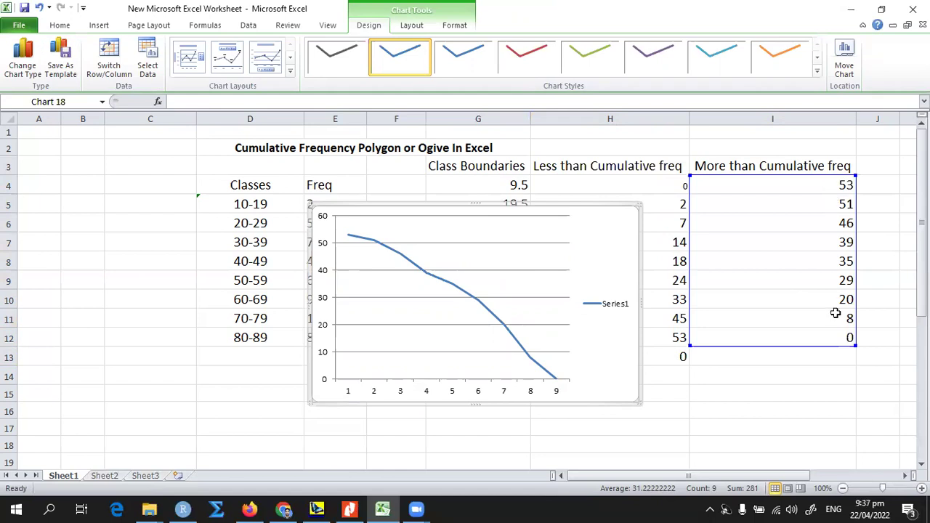
# Move the more than chart away from the Class Boundaries column so its values can be selected
pyautogui.rightClick(440, 388)
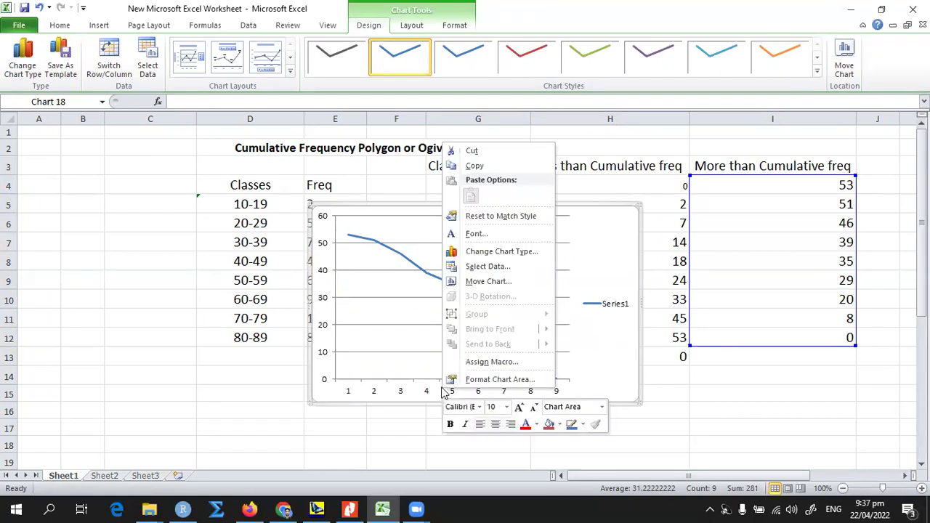
pyautogui.click(585, 230)
pyautogui.moveTo(591, 225); pyautogui.dragTo(356, 241)
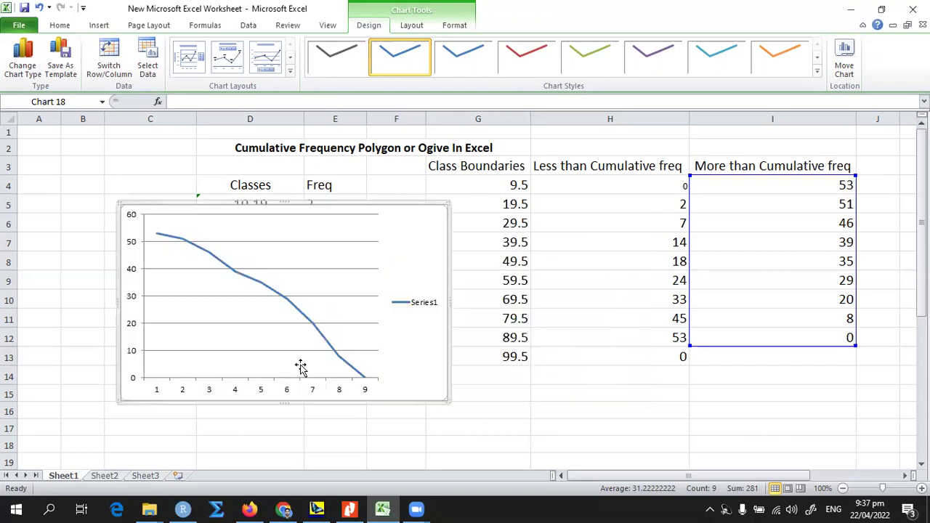
# Set the more than chart's horizontal axis labels to the class boundaries in G4:G13
pyautogui.rightClick(264, 387)
pyautogui.click(310, 267)
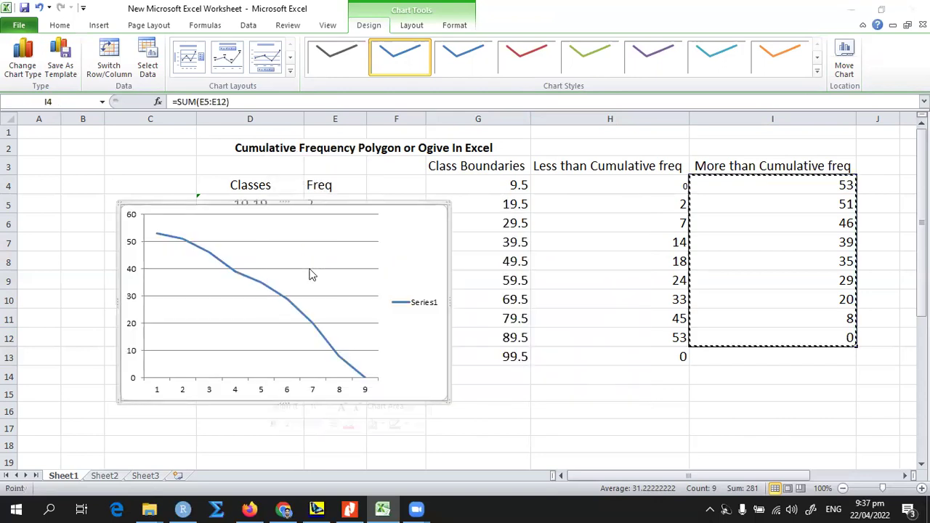
pyautogui.click(388, 246)
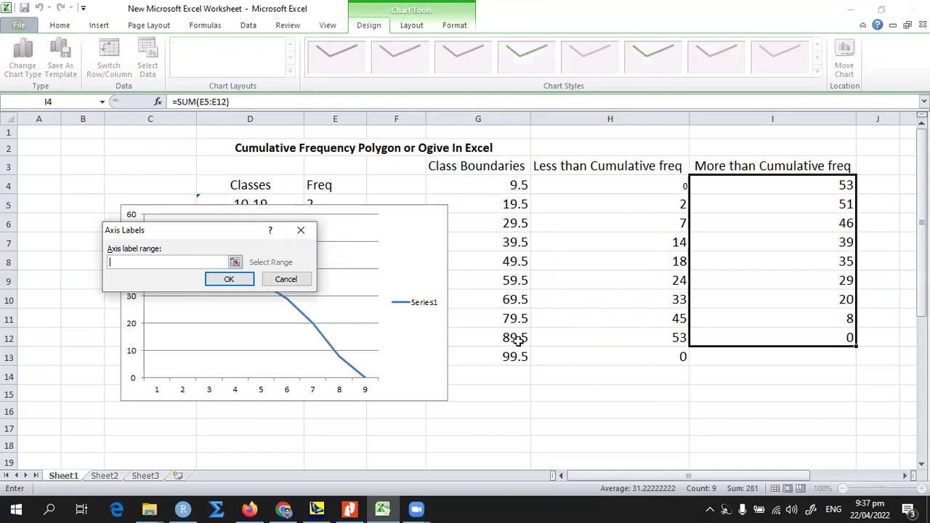
pyautogui.moveTo(519, 357); pyautogui.dragTo(519, 186)
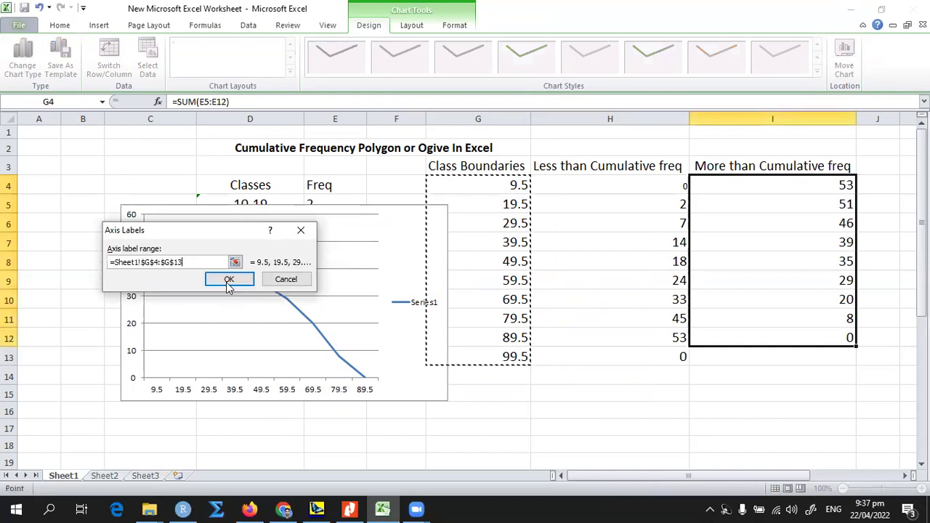
pyautogui.click(229, 283)
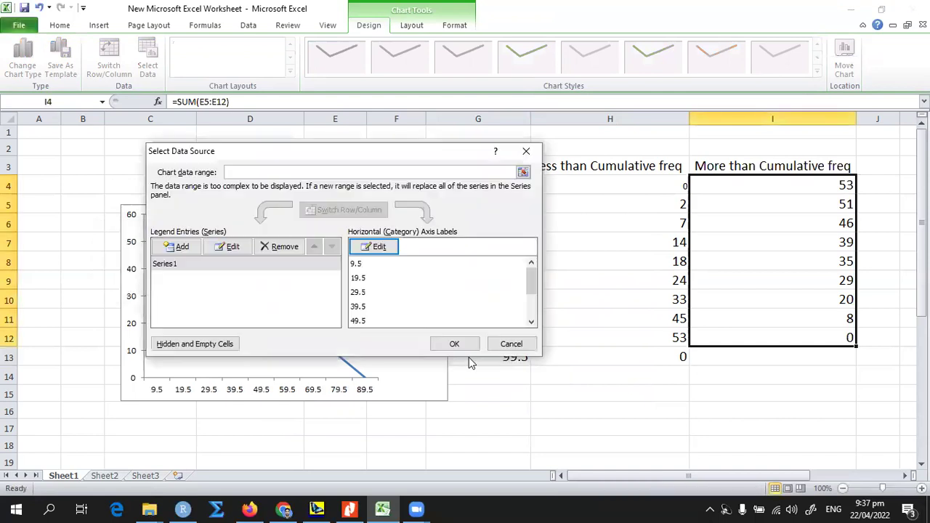
pyautogui.click(451, 347)
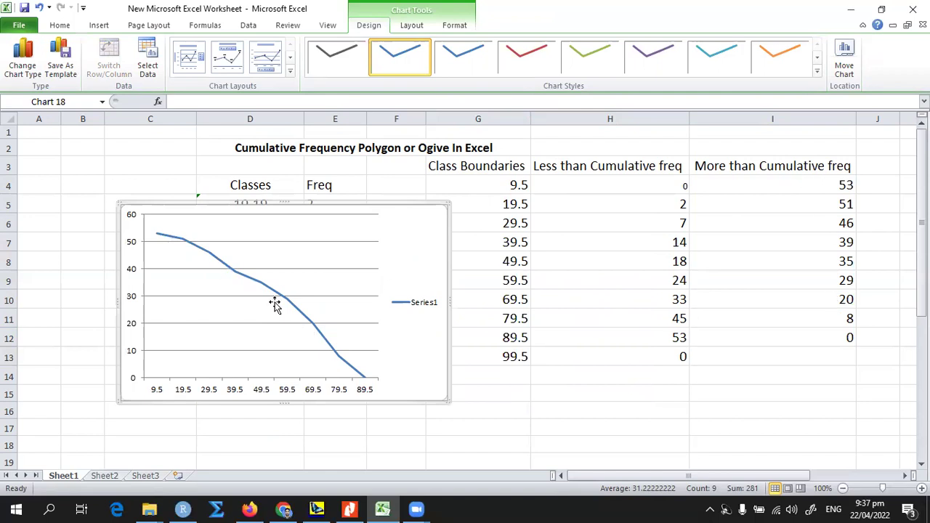
# Add data labels to the more than cumulative frequency line
pyautogui.click(321, 339)
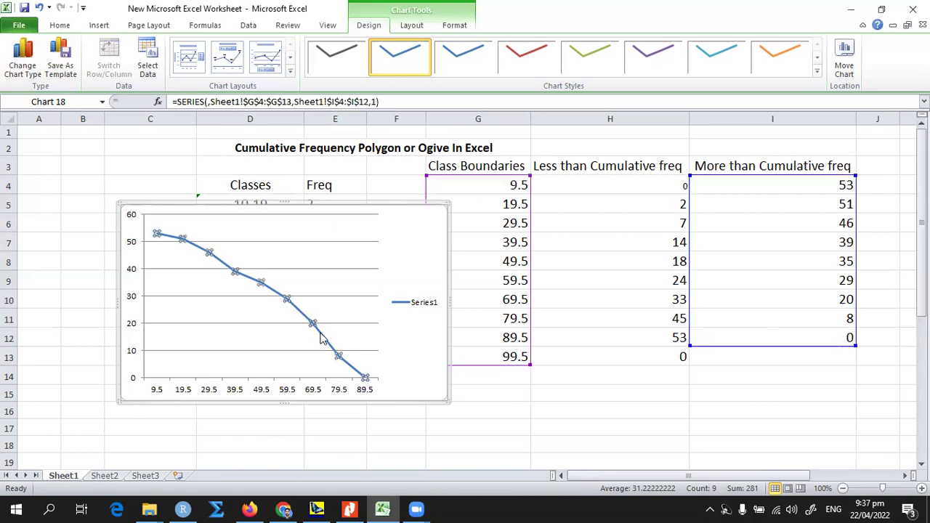
pyautogui.rightClick(322, 338)
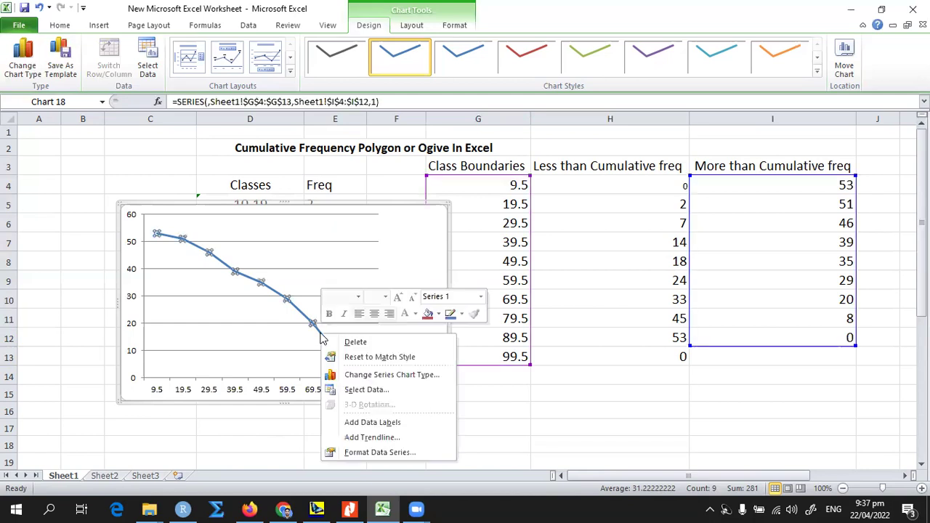
pyautogui.click(370, 423)
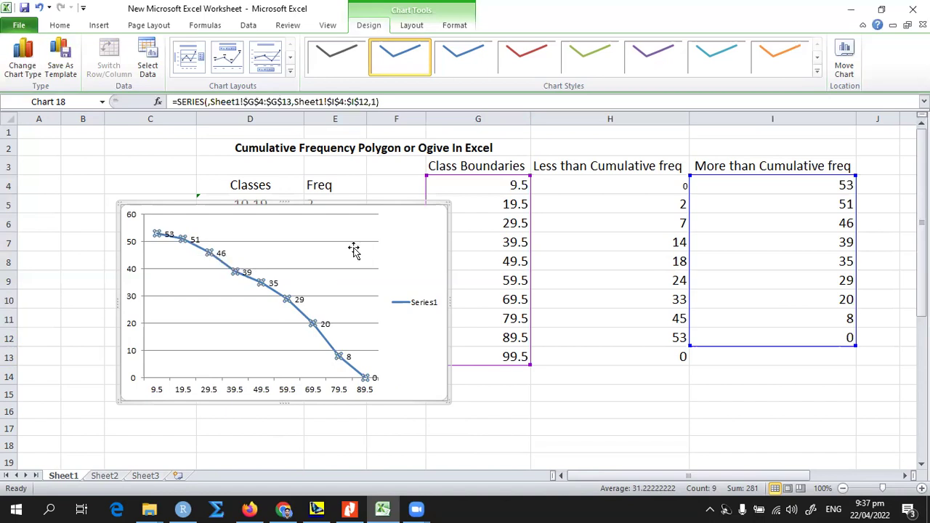
# Delete the more than chart and clear the extra class boundary and frequency in G13:H13
pyautogui.press('Delete')
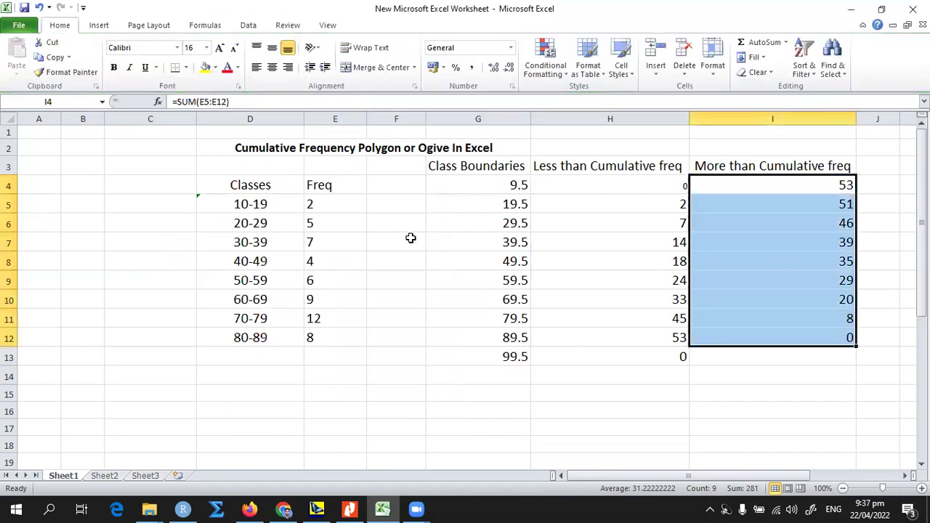
pyautogui.moveTo(618, 186); pyautogui.dragTo(777, 335)
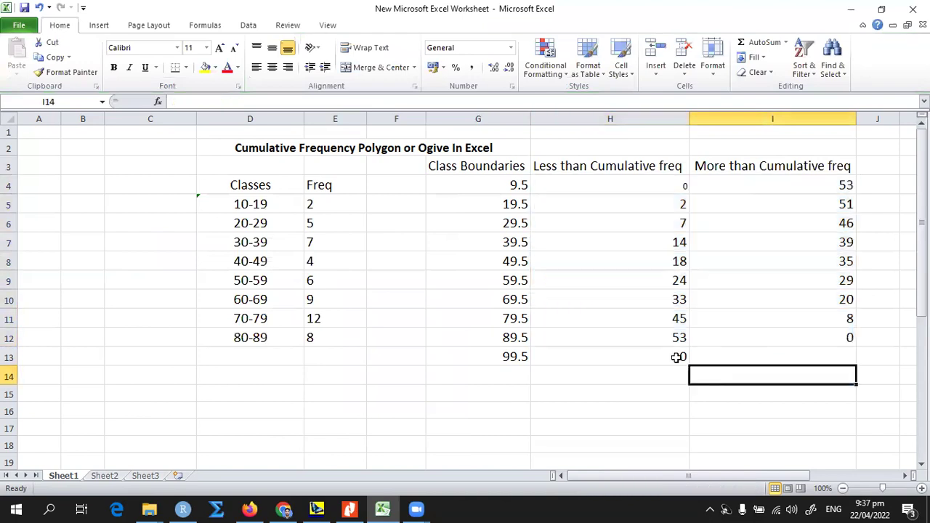
pyautogui.click(539, 357)
pyautogui.moveTo(509, 357); pyautogui.dragTo(581, 359)
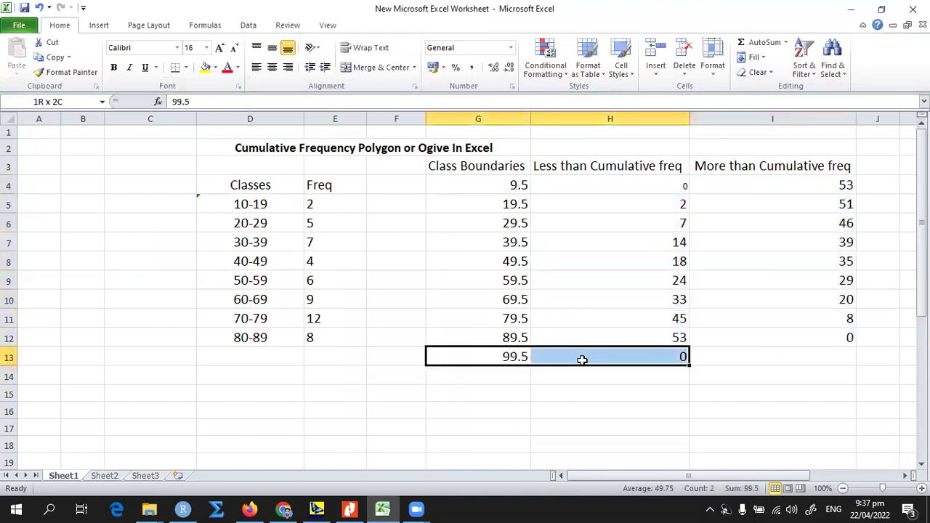
pyautogui.press('Delete')
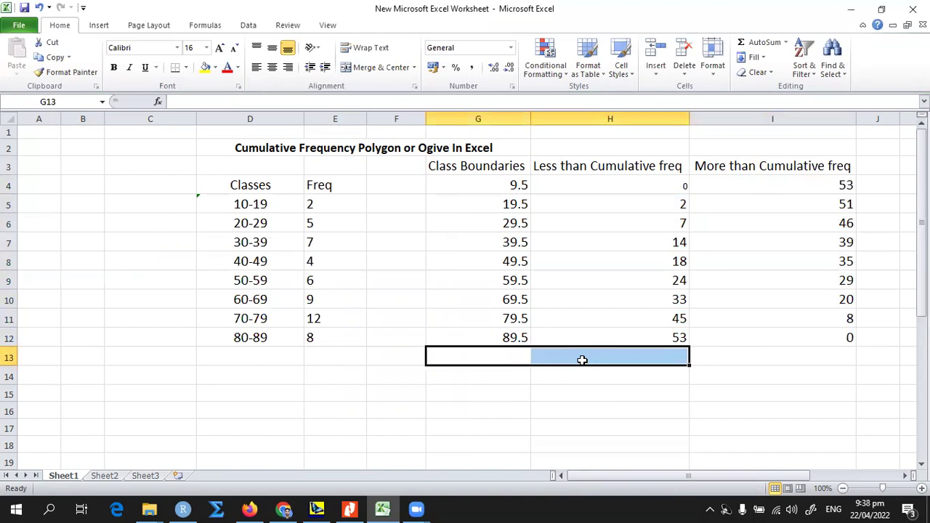
# Insert a plain 2-D line chart from both cumulative frequency columns, H4:I12
pyautogui.click(717, 342)
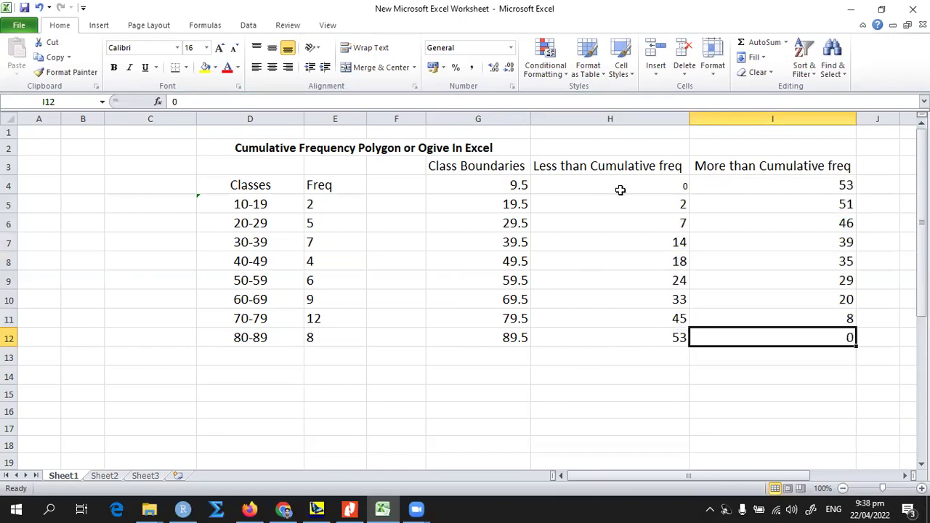
pyautogui.moveTo(621, 182); pyautogui.dragTo(800, 334)
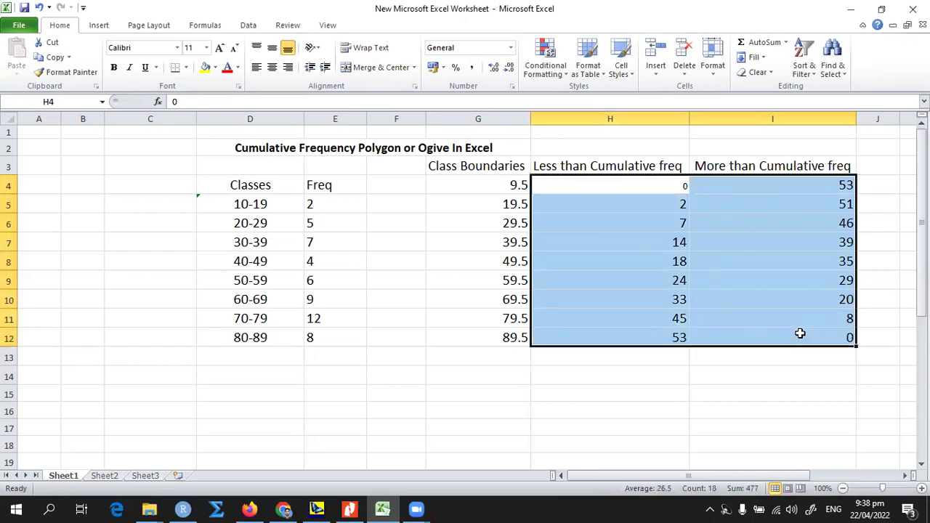
pyautogui.click(98, 25)
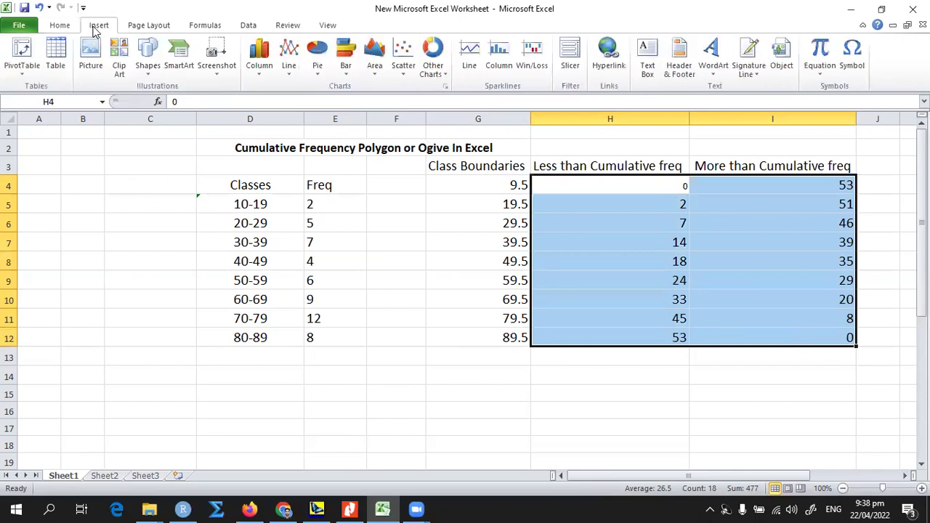
pyautogui.click(293, 73)
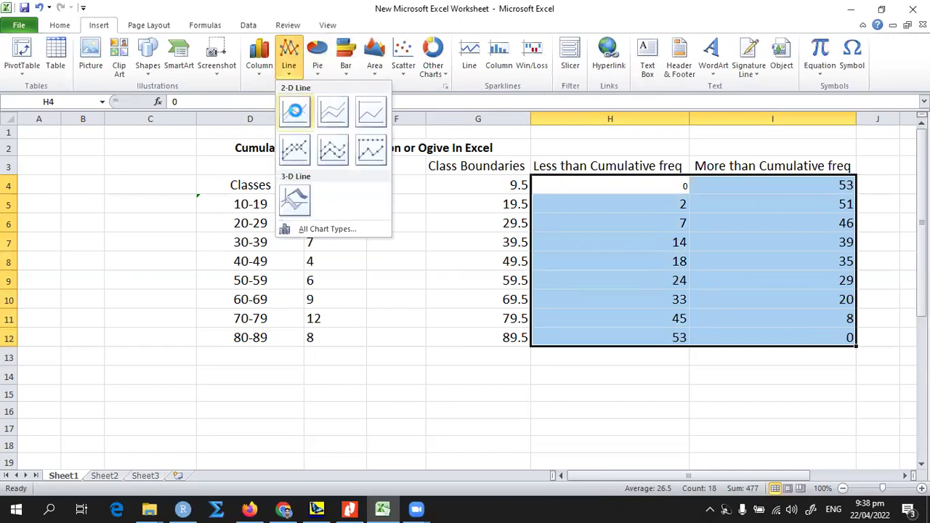
pyautogui.click(295, 111)
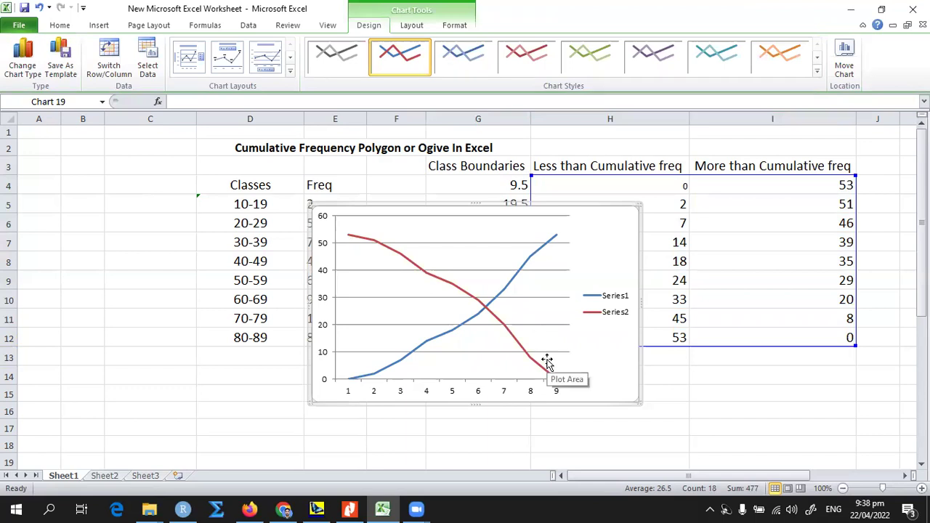
# Move the combined ogive chart over columns A to E, clear of the Class Boundaries column
pyautogui.rightClick(446, 391)
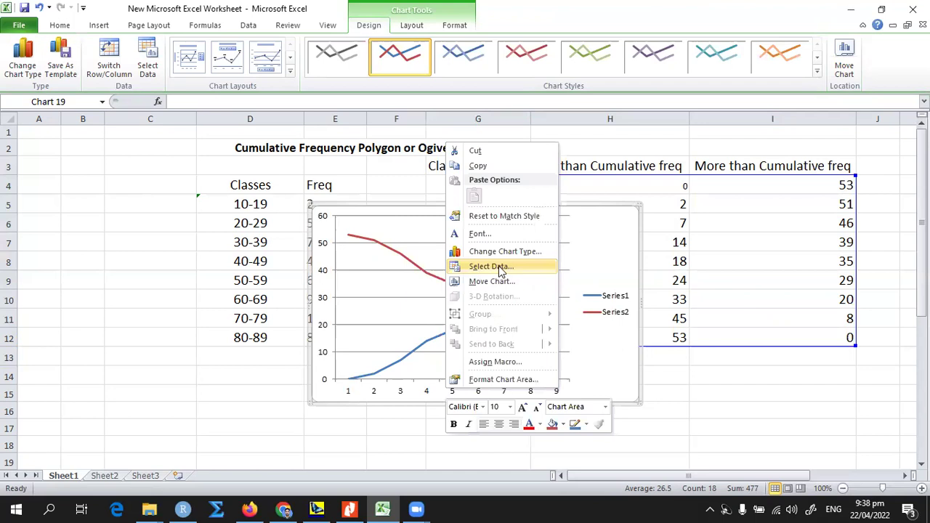
pyautogui.click(610, 226)
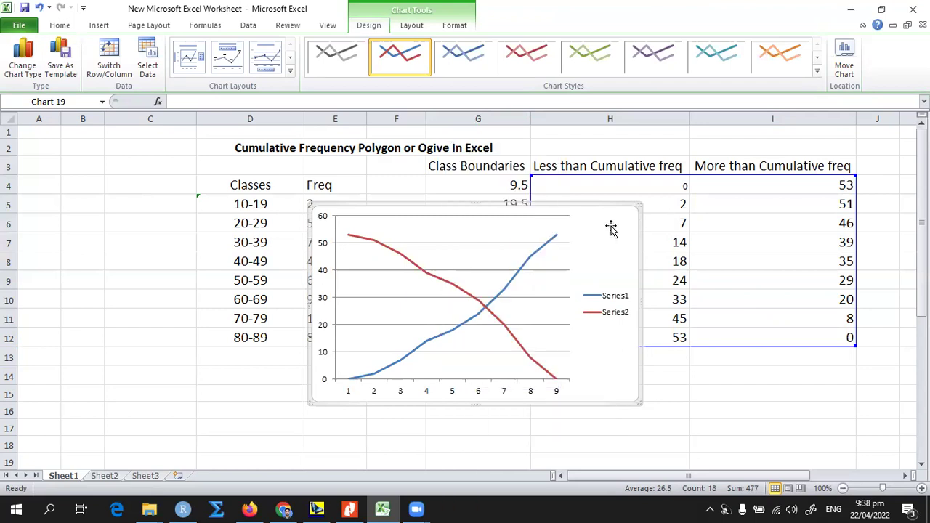
pyautogui.moveTo(341, 203); pyautogui.dragTo(67, 170)
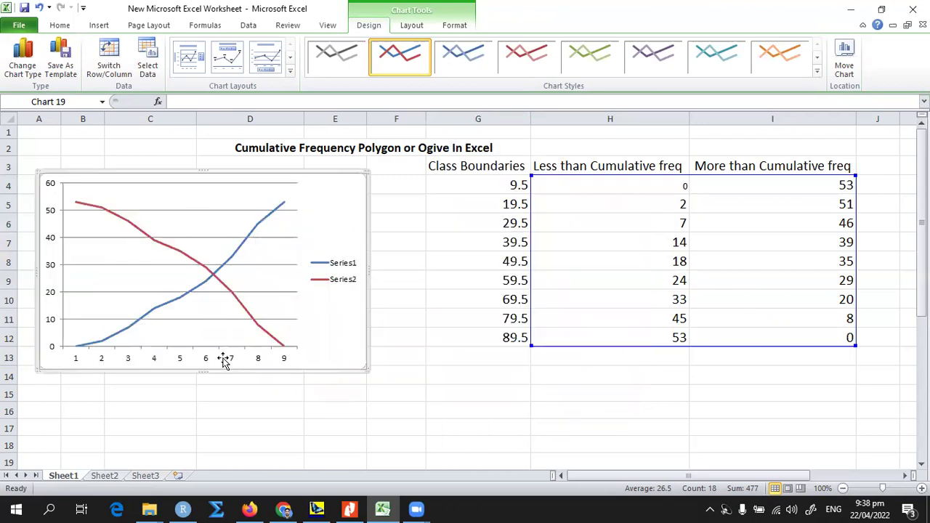
# Set the combined chart's horizontal axis labels to the class boundaries in G4:G12
pyautogui.rightClick(226, 363)
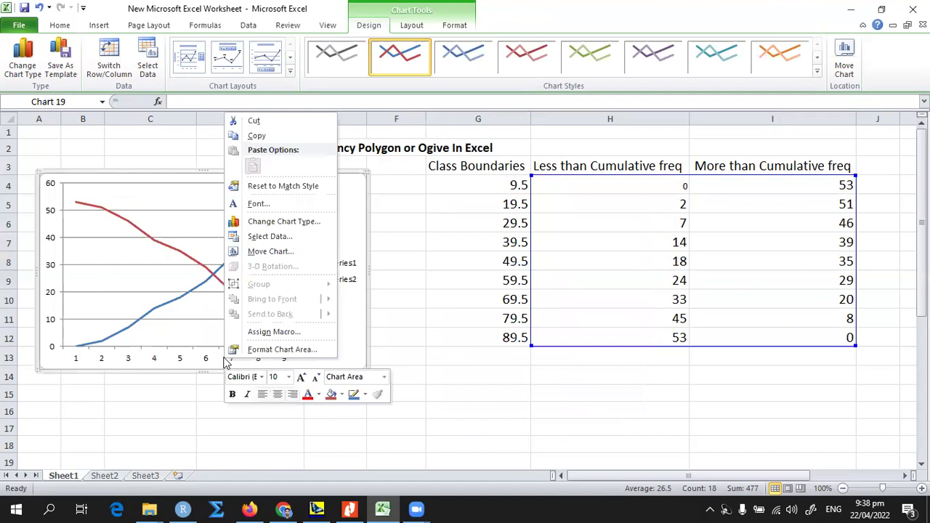
pyautogui.click(274, 238)
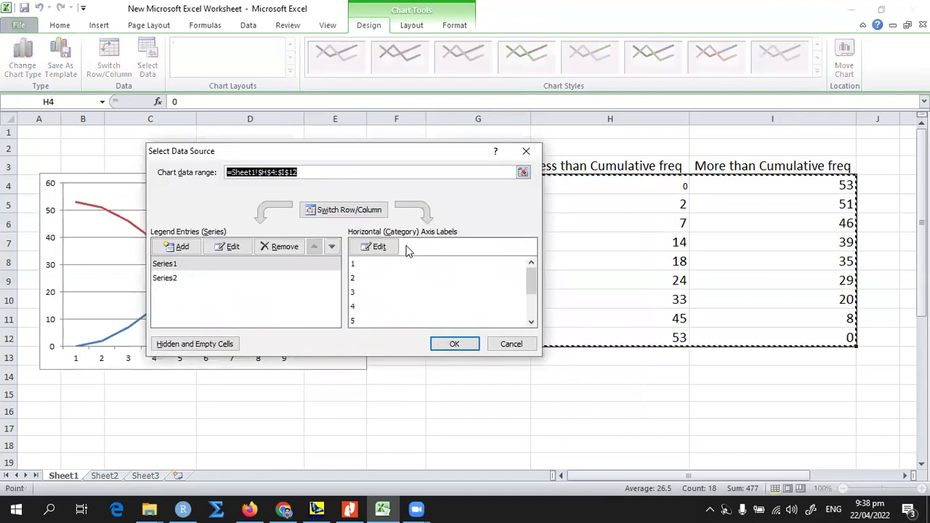
pyautogui.click(377, 247)
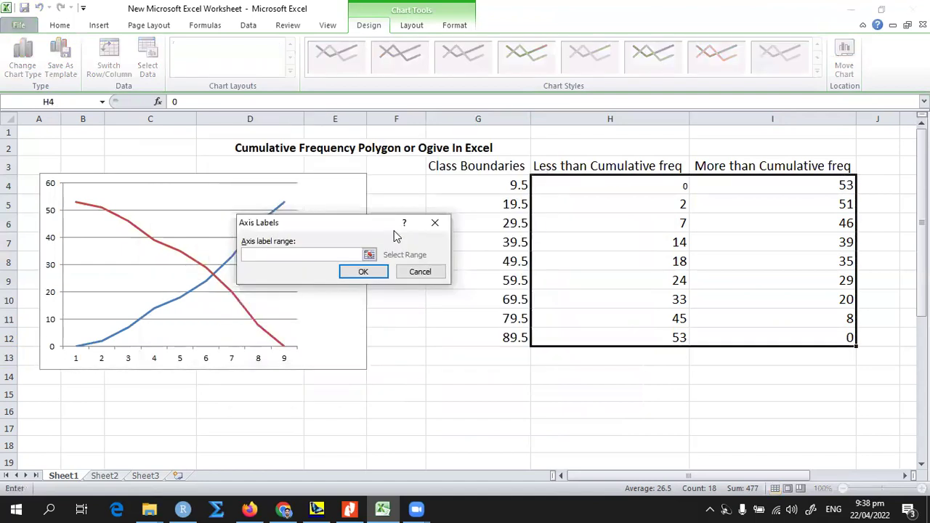
pyautogui.click(490, 186)
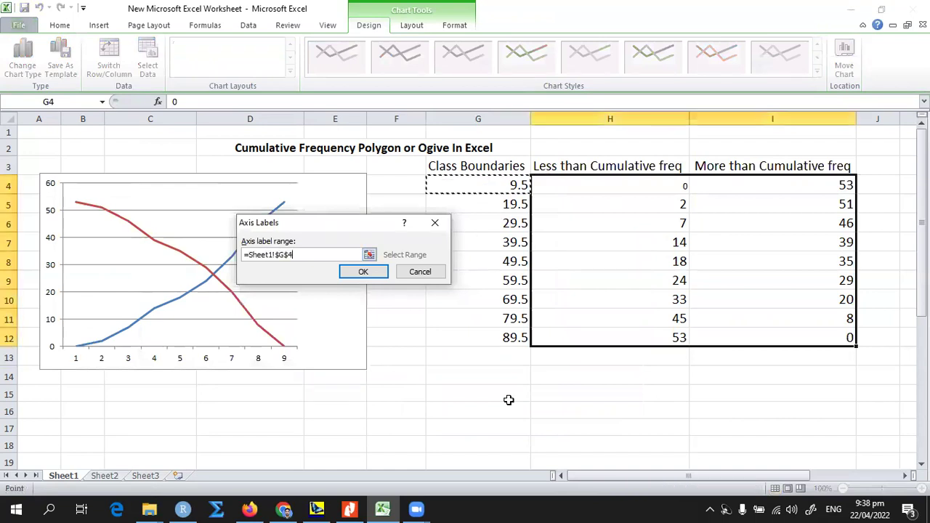
pyautogui.moveTo(502, 348); pyautogui.dragTo(503, 340)
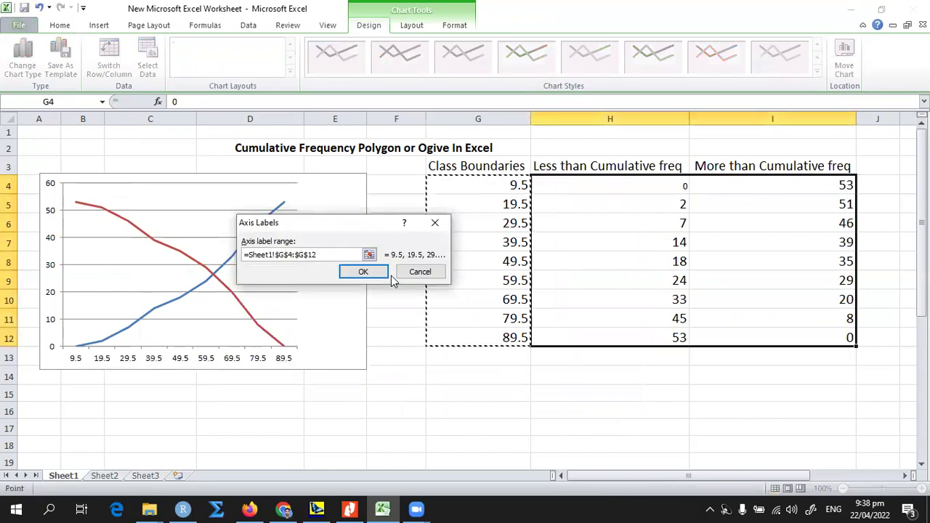
pyautogui.click(365, 273)
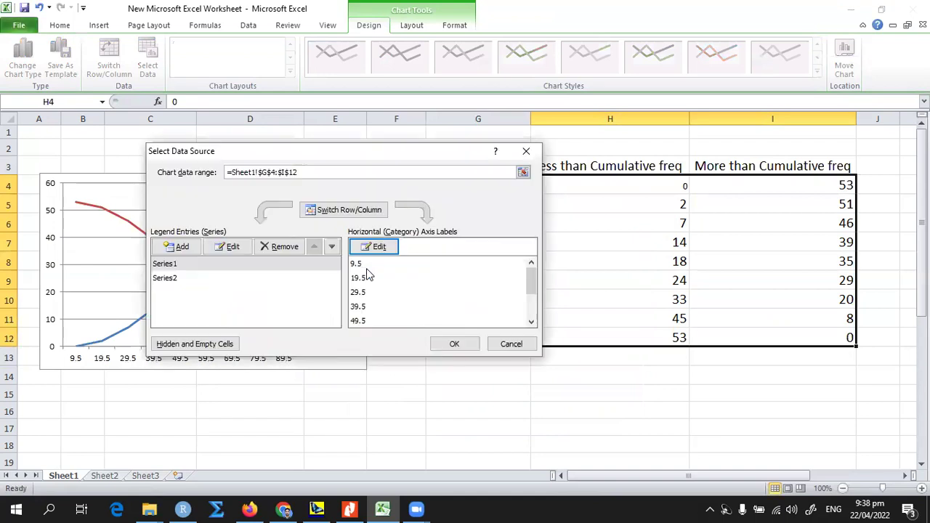
pyautogui.press('Return')
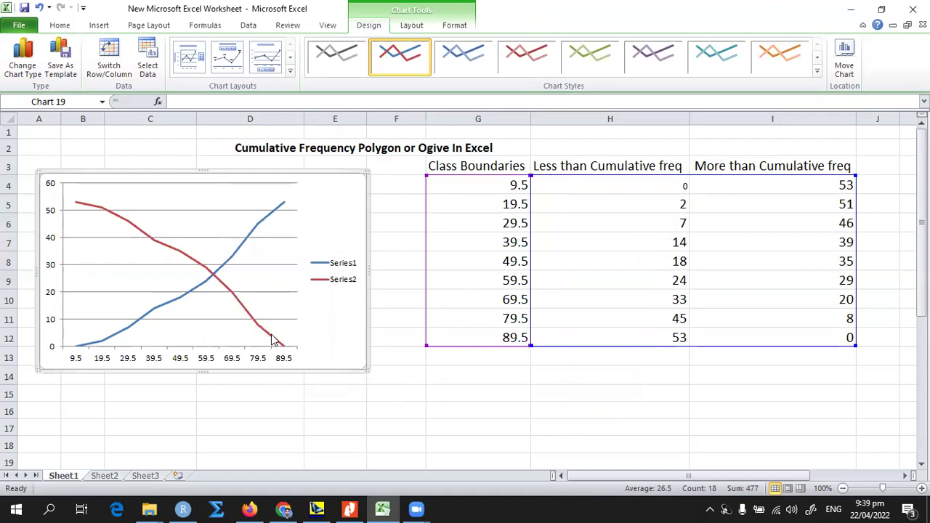
# Delete the horizontal gridlines from the combined ogive chart
pyautogui.click(179, 210)
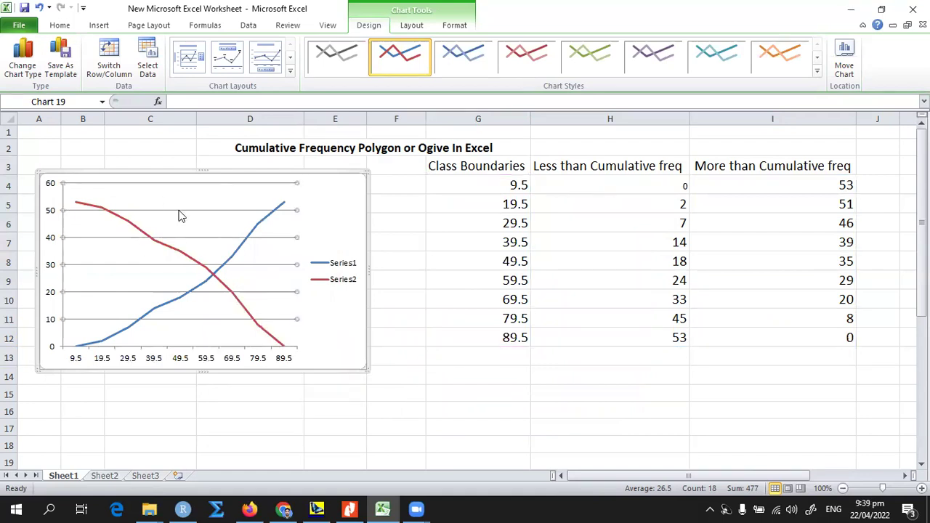
pyautogui.click(330, 227)
pyautogui.click(197, 216)
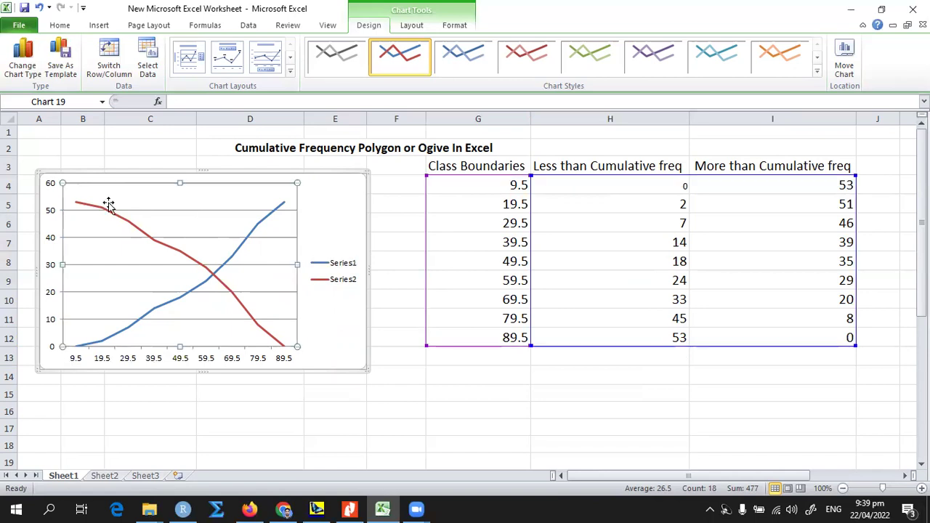
pyautogui.click(220, 210)
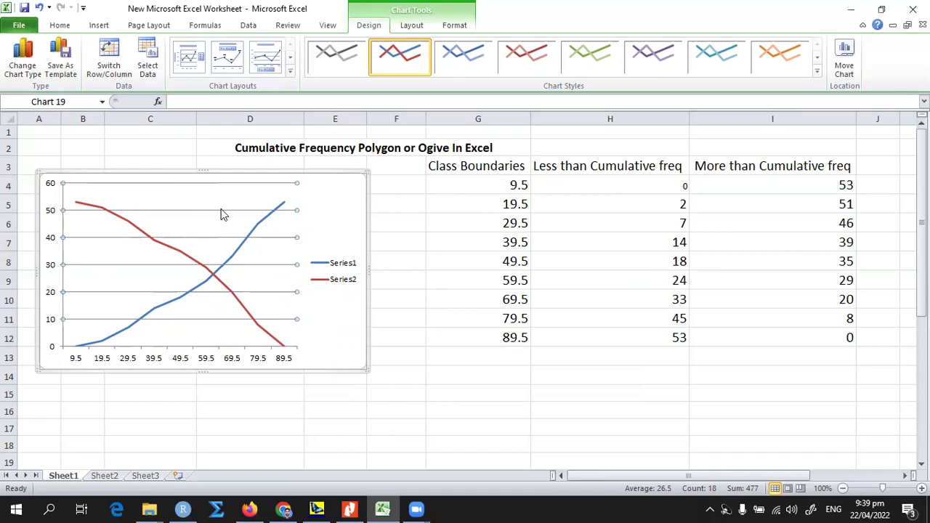
pyautogui.press('Delete')
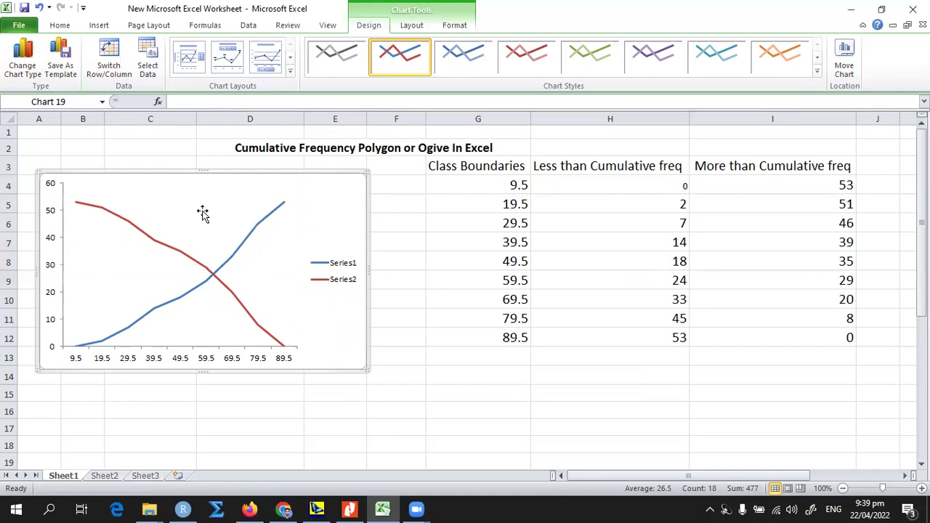
pyautogui.moveTo(208, 210); pyautogui.dragTo(269, 215)
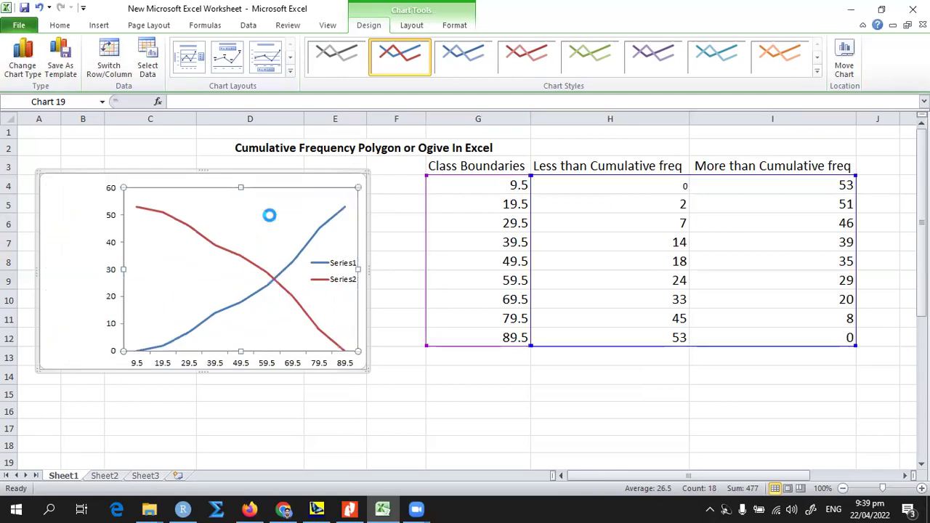
pyautogui.click(273, 222)
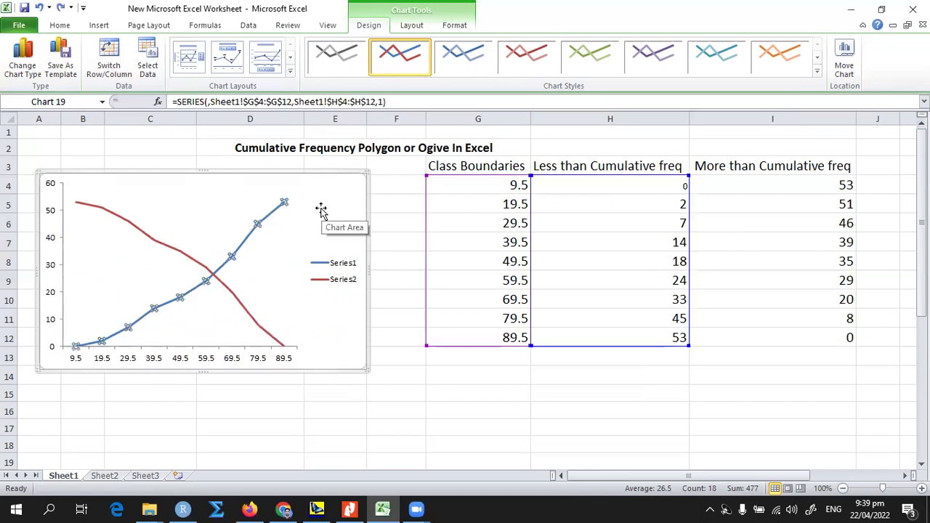
# Add data labels to the rising less than cumulative frequency line
pyautogui.click(267, 226)
pyautogui.click(257, 224)
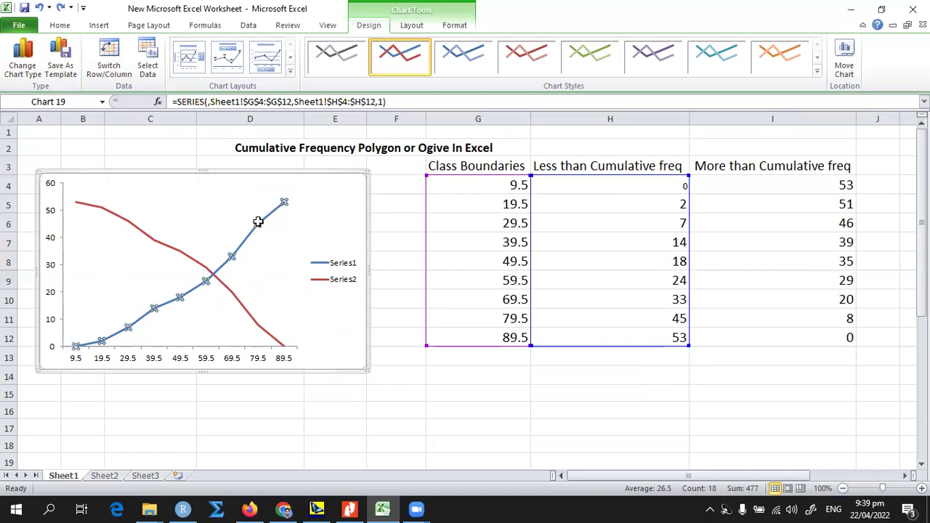
pyautogui.rightClick(258, 226)
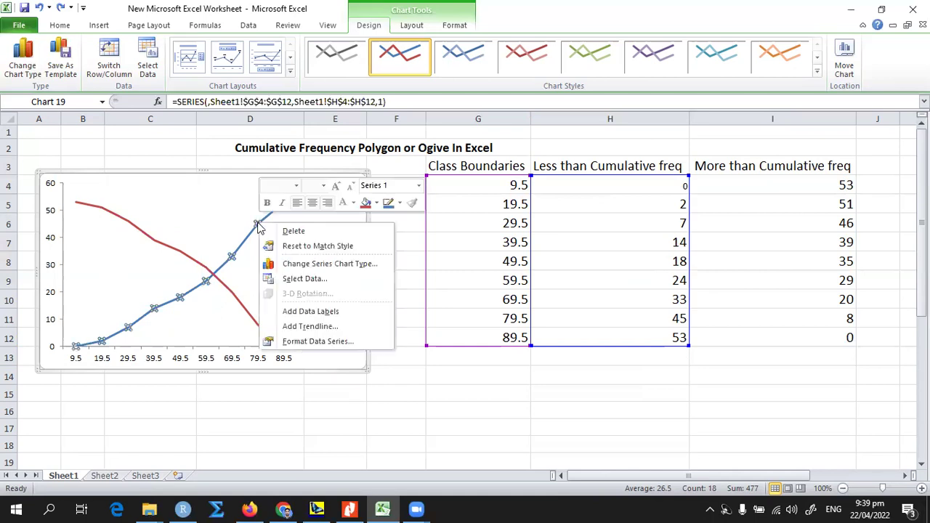
pyautogui.click(304, 312)
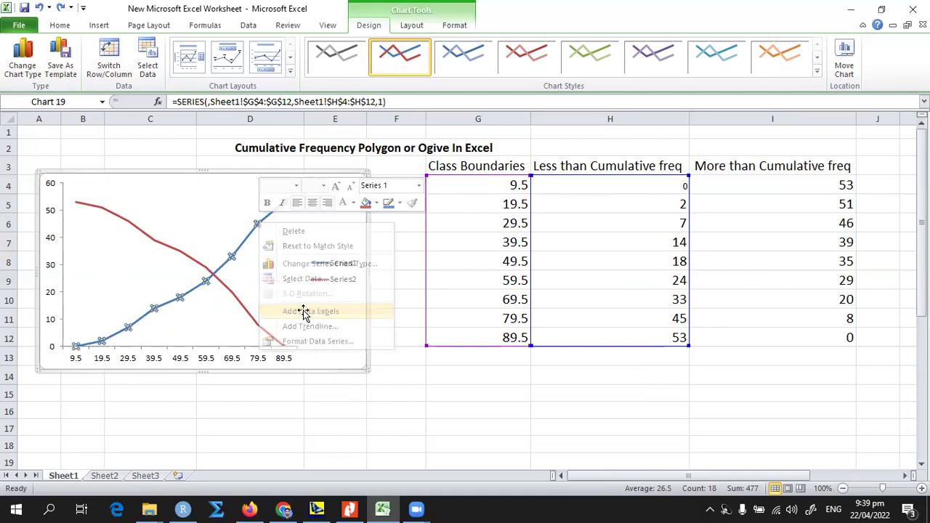
# Add data labels to the falling more than cumulative frequency line
pyautogui.click(122, 222)
pyautogui.rightClick(122, 222)
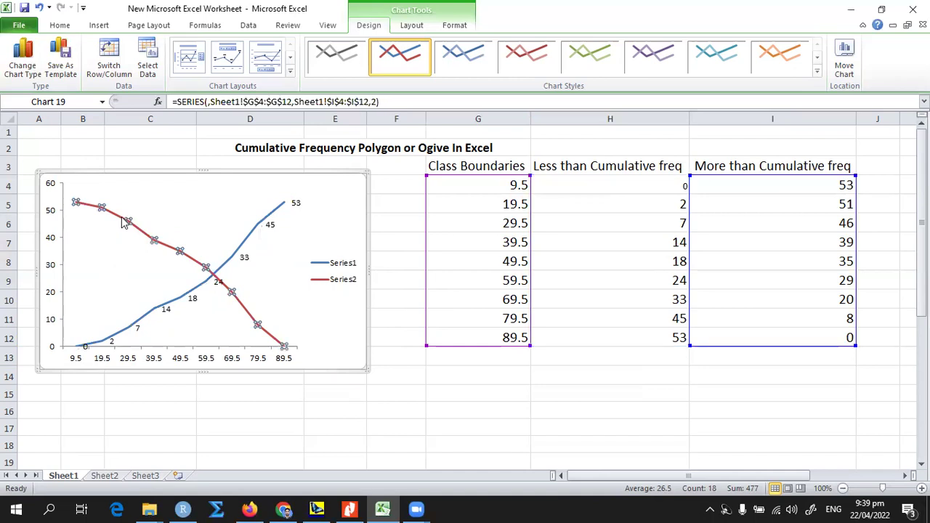
pyautogui.click(170, 308)
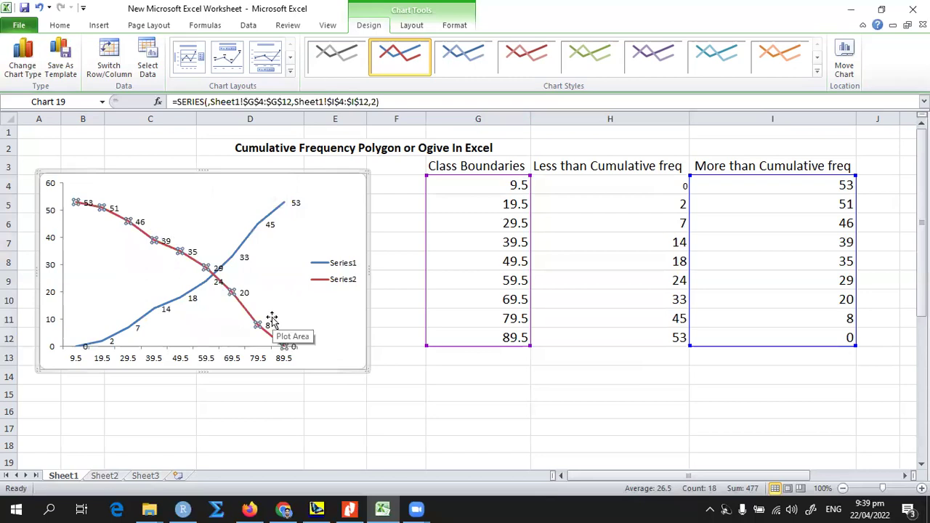
# Copy the whole combined ogive chart and open the Quiz document from the desktop in Word
pyautogui.rightClick(352, 207)
pyautogui.click(385, 231)
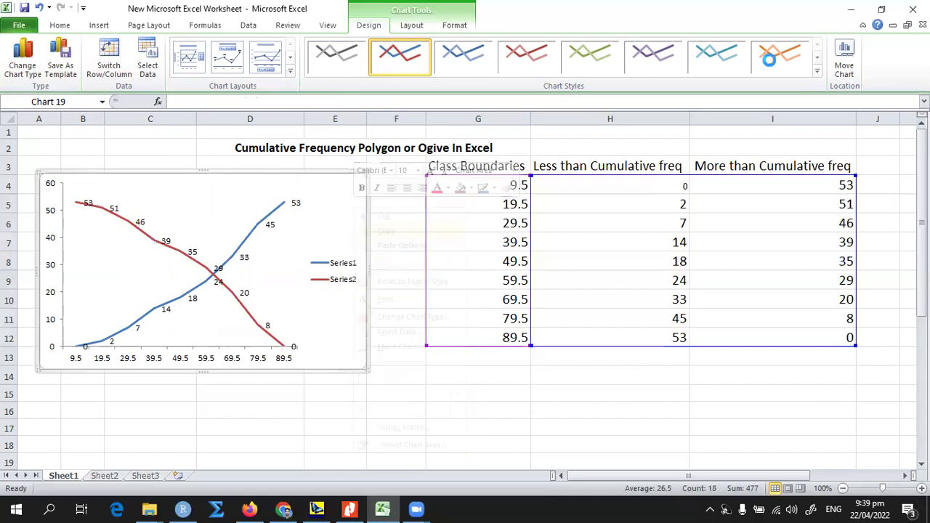
pyautogui.click(848, 16)
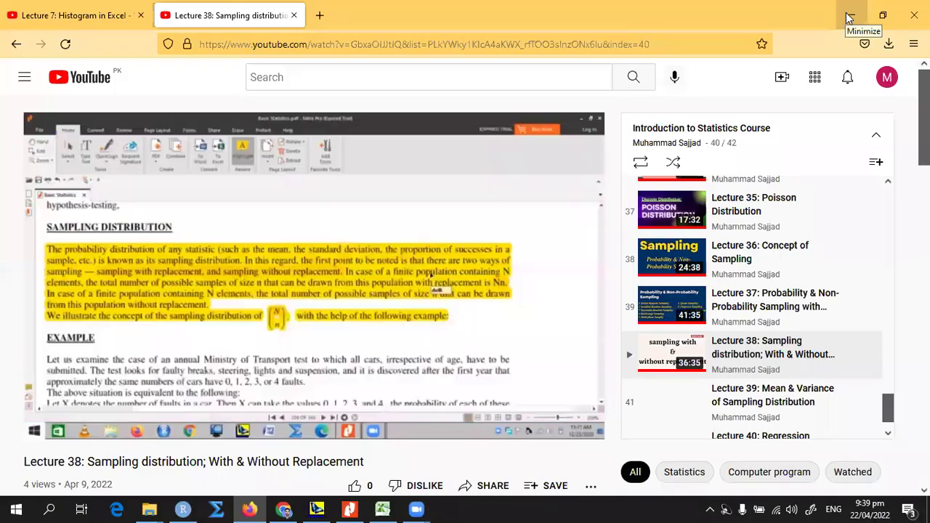
pyautogui.click(848, 16)
pyautogui.doubleClick(433, 162)
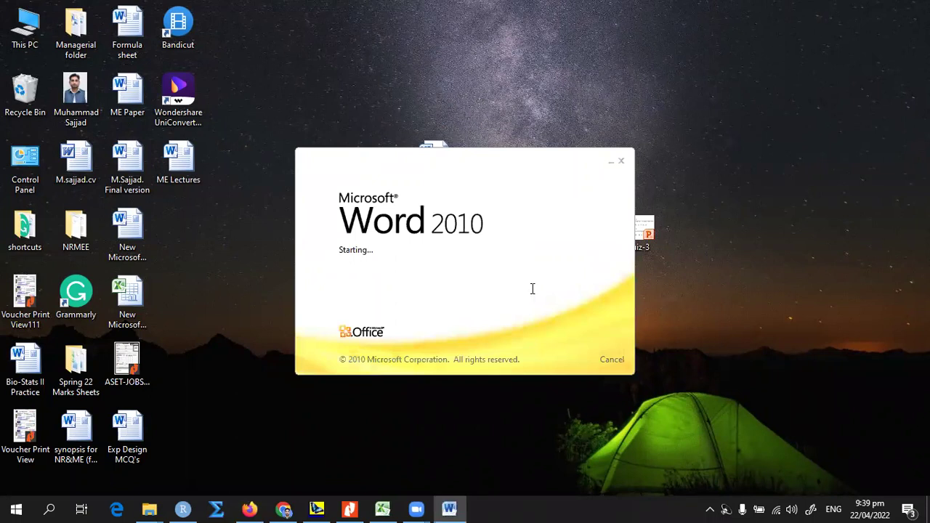
# Replace the entire content of the Quiz document with the copied ogive chart
pyautogui.hotkey('ctrl', 'a')
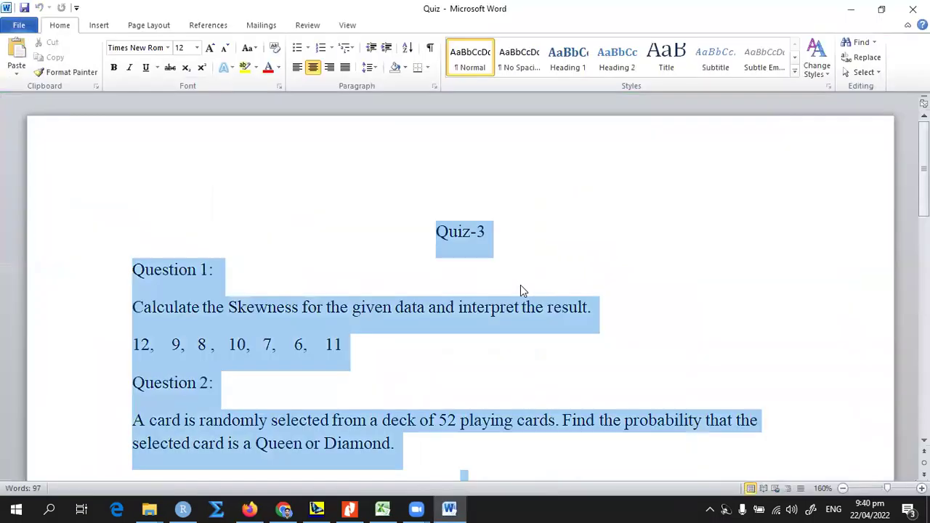
pyautogui.click(520, 285)
pyautogui.press('Delete')
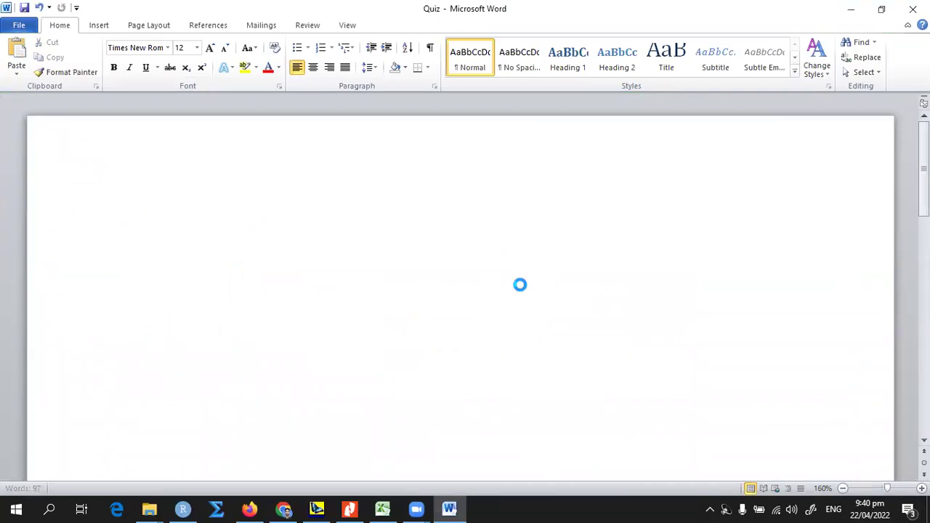
pyautogui.hotkey('ctrl', 'v')
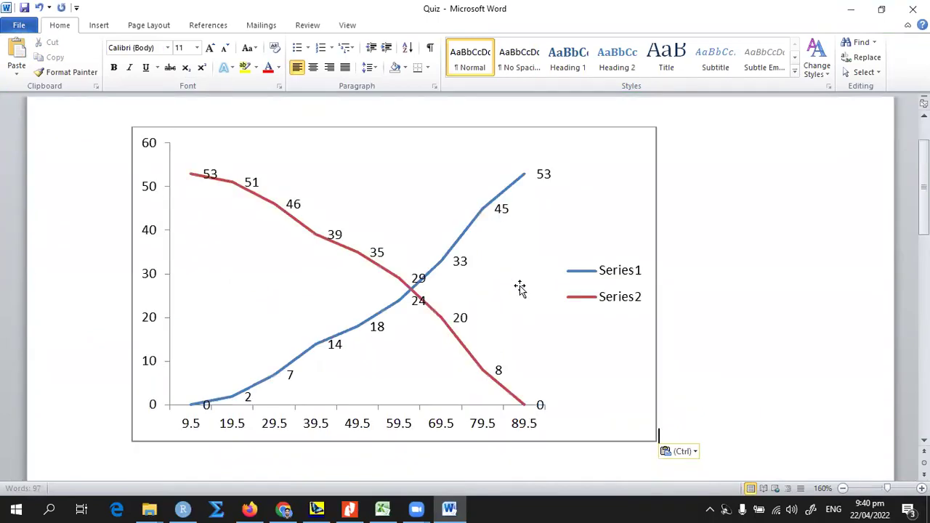